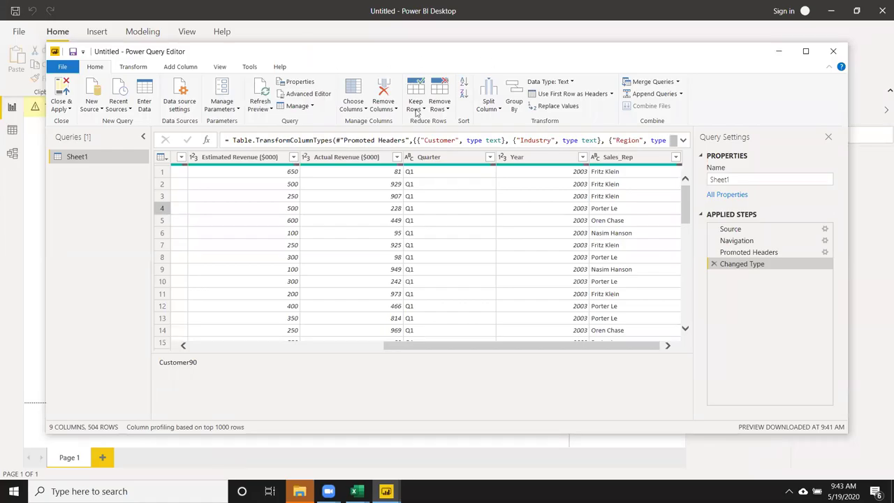
Step: Inspect the Sheet1 revenue values and scroll across its columns, then bring up the Add Column commands
{"action": "left_click", "coordinate": [230, 175]}
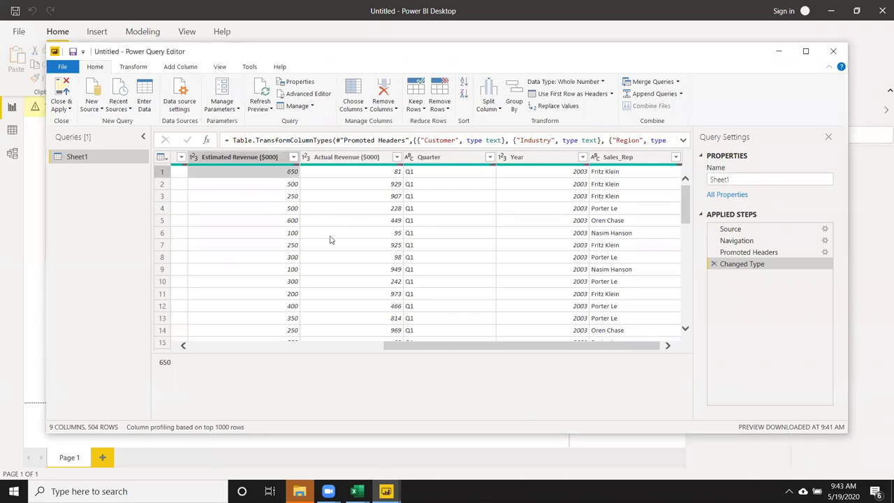
{"action": "left_click_drag", "start_coordinate": [443, 346], "coordinate": [209, 347]}
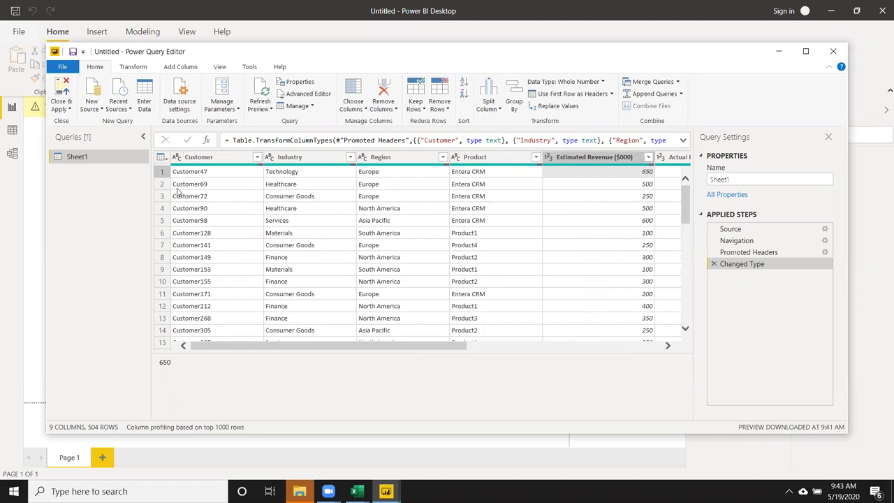
{"action": "left_click_drag", "start_coordinate": [258, 347], "coordinate": [480, 352]}
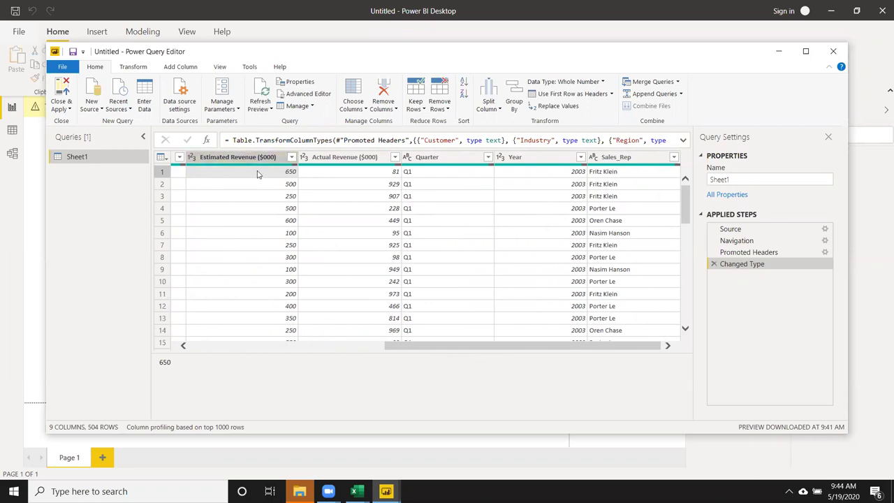
{"action": "left_click", "coordinate": [172, 68]}
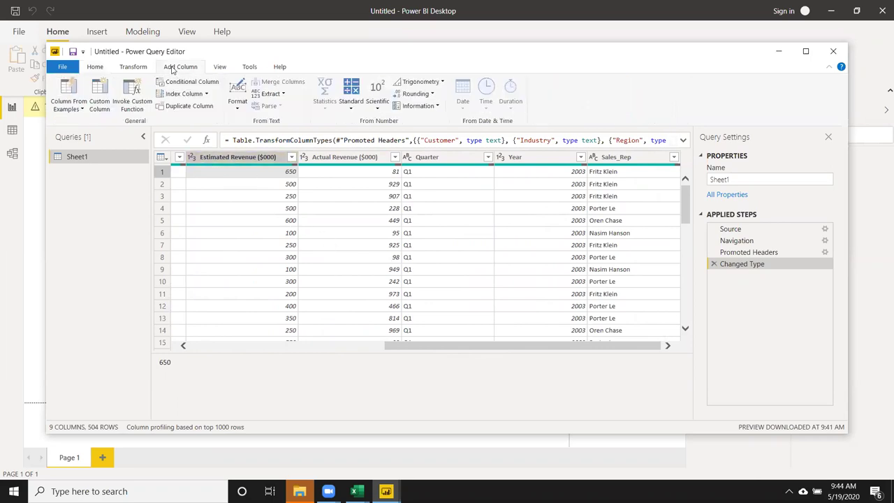
Step: Add a custom column Dif = [Estimated Revenue ($000)] - [Actual Revenue ($000)]
{"action": "left_click", "coordinate": [98, 103]}
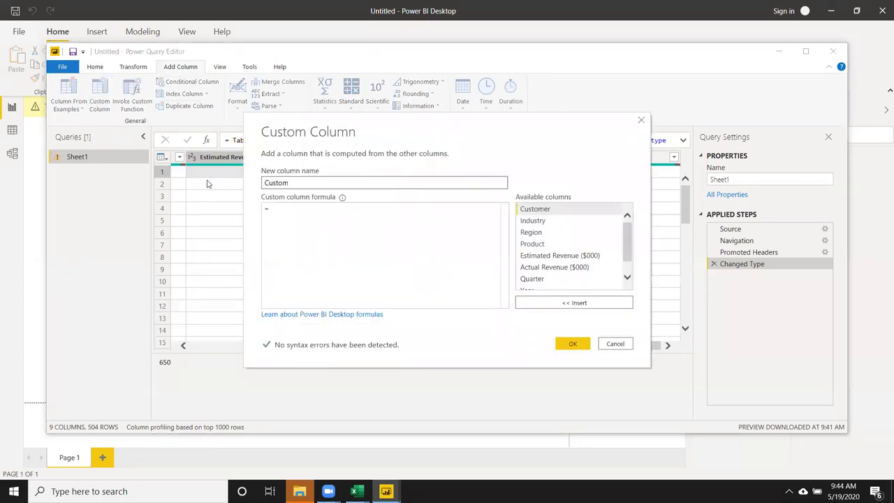
{"action": "double_click", "coordinate": [288, 183]}
{"action": "type", "text": "Dif"}
{"action": "left_click", "coordinate": [294, 206]}
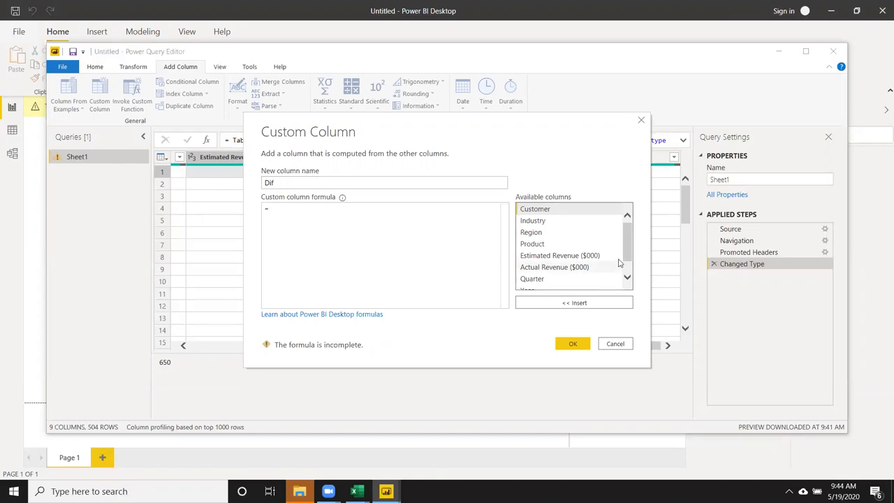
{"action": "left_click", "coordinate": [573, 257]}
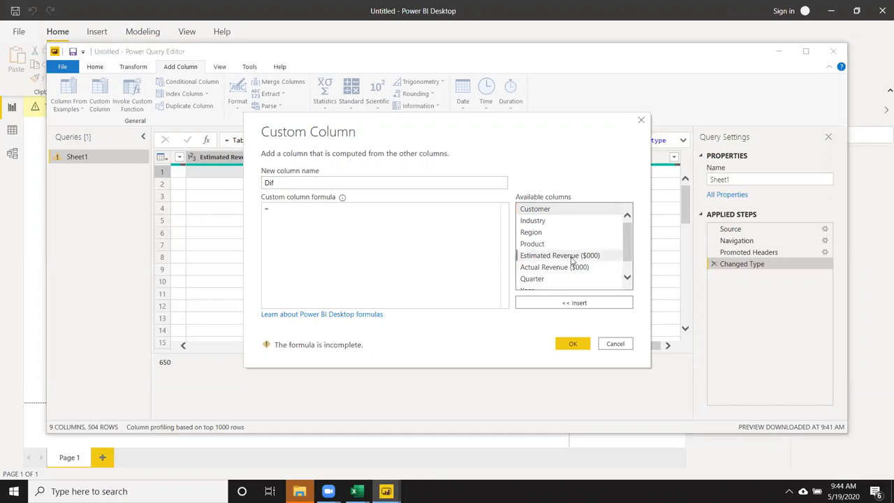
{"action": "double_click", "coordinate": [572, 257]}
{"action": "type", "text": "-"}
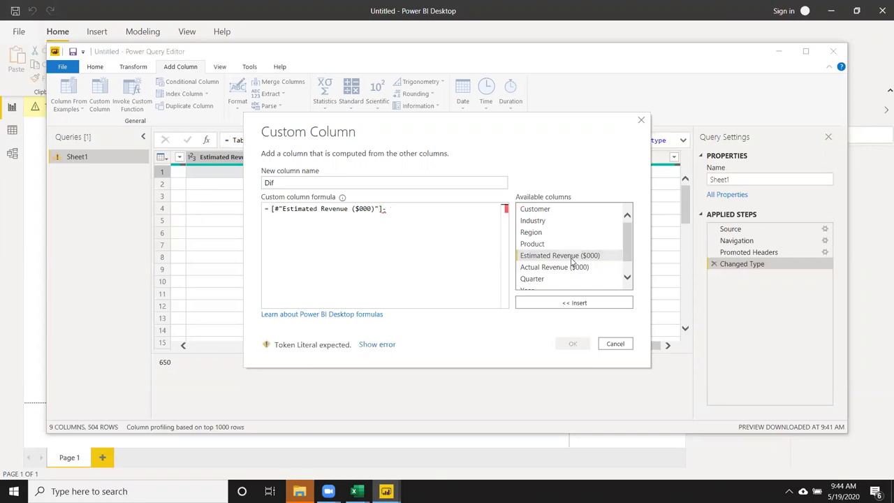
{"action": "left_click", "coordinate": [572, 269]}
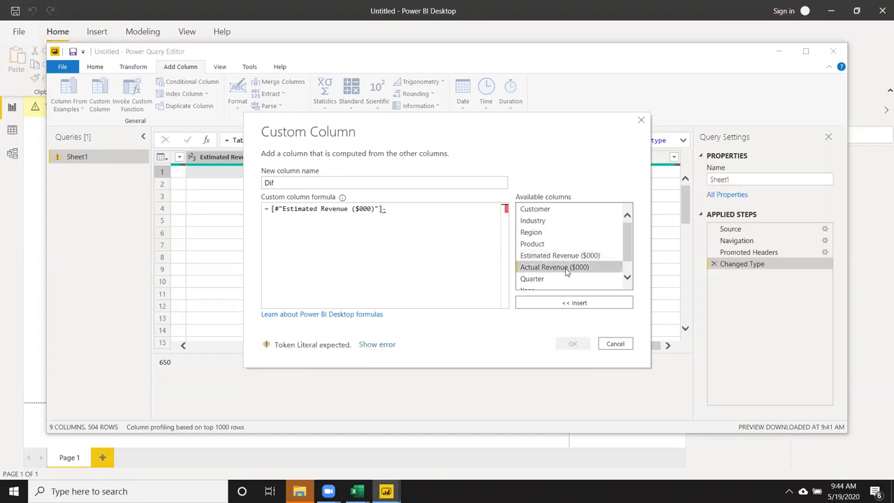
{"action": "double_click", "coordinate": [567, 271]}
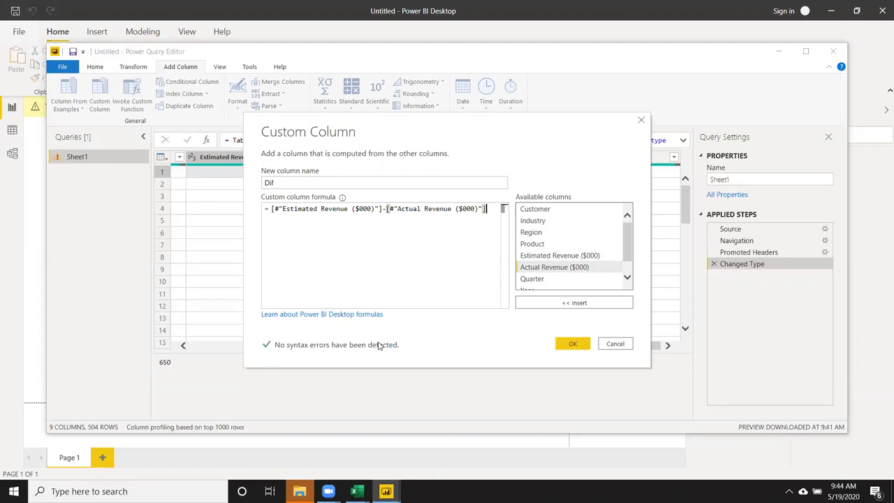
{"action": "left_click", "coordinate": [577, 345]}
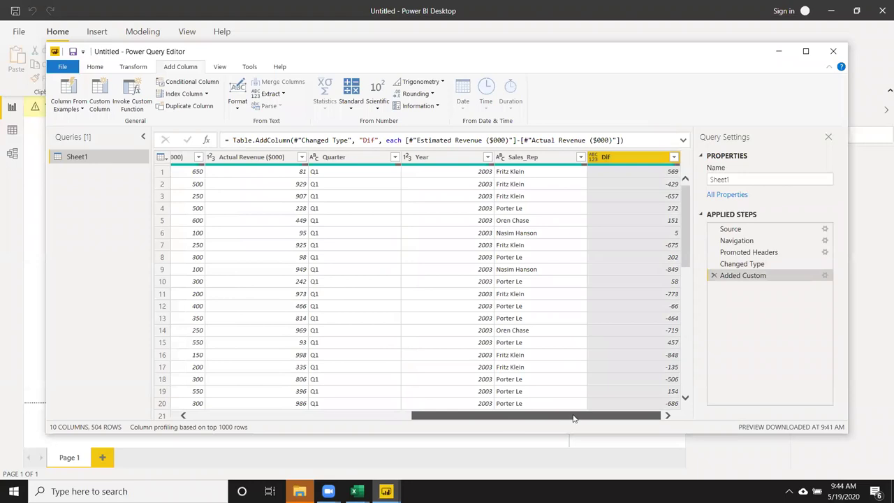
{"action": "left_click", "coordinate": [626, 211]}
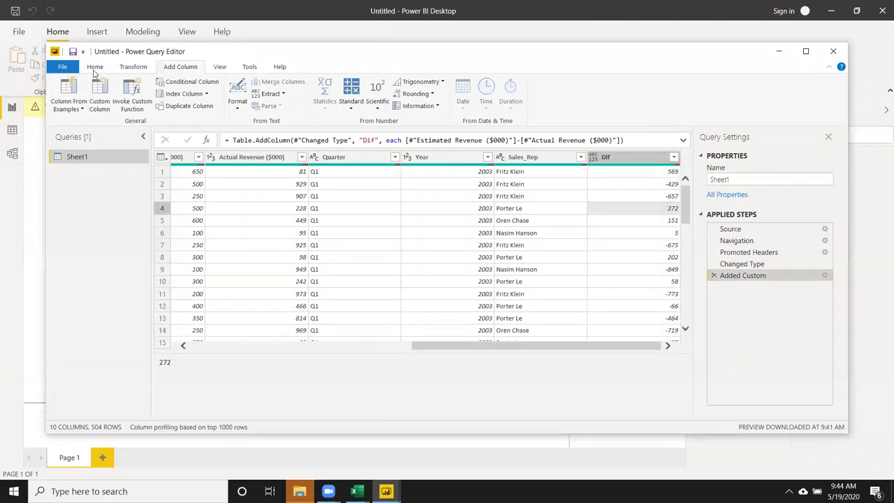
{"action": "left_click", "coordinate": [95, 67]}
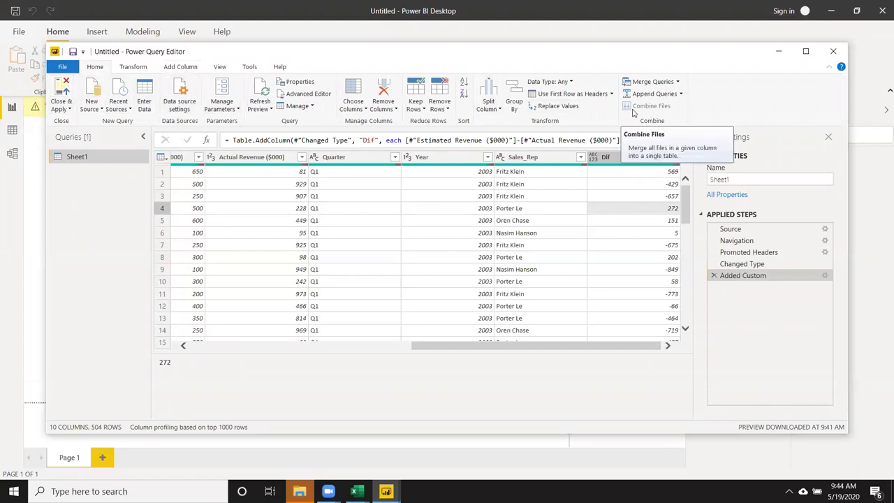
{"action": "left_click", "coordinate": [132, 67]}
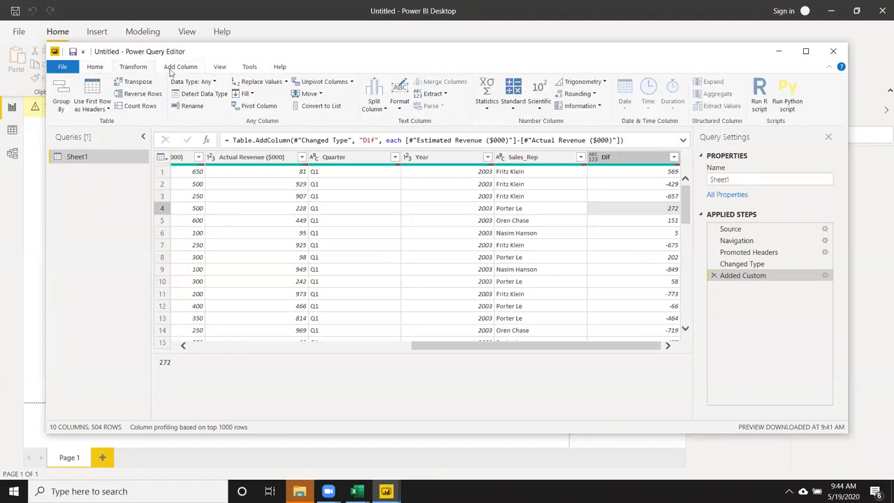
{"action": "left_click", "coordinate": [172, 69]}
{"action": "left_click", "coordinate": [217, 67]}
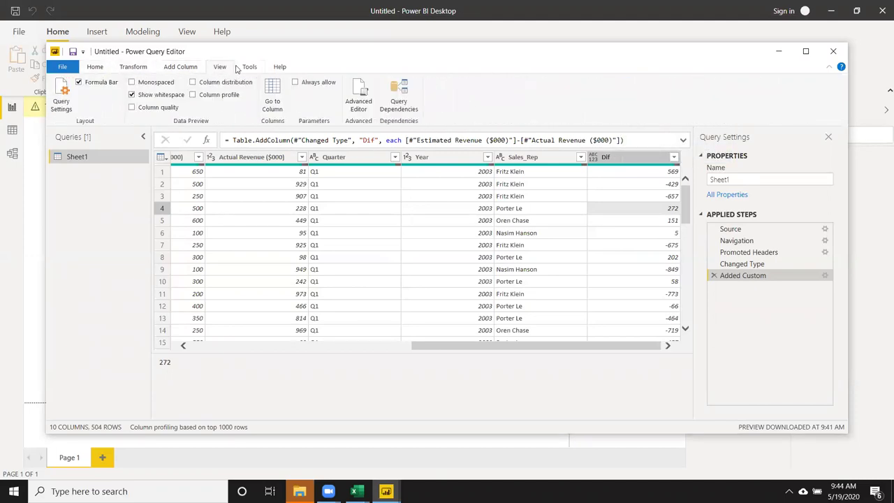
{"action": "left_click", "coordinate": [242, 68]}
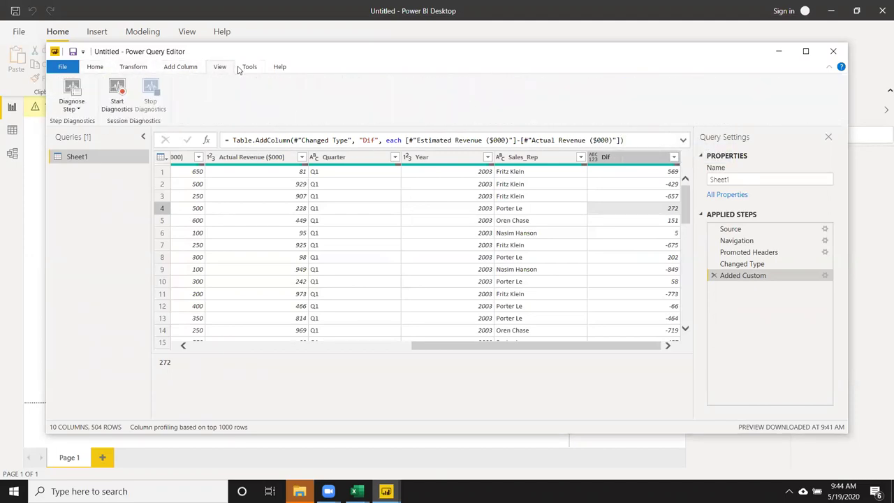
{"action": "left_click", "coordinate": [97, 70]}
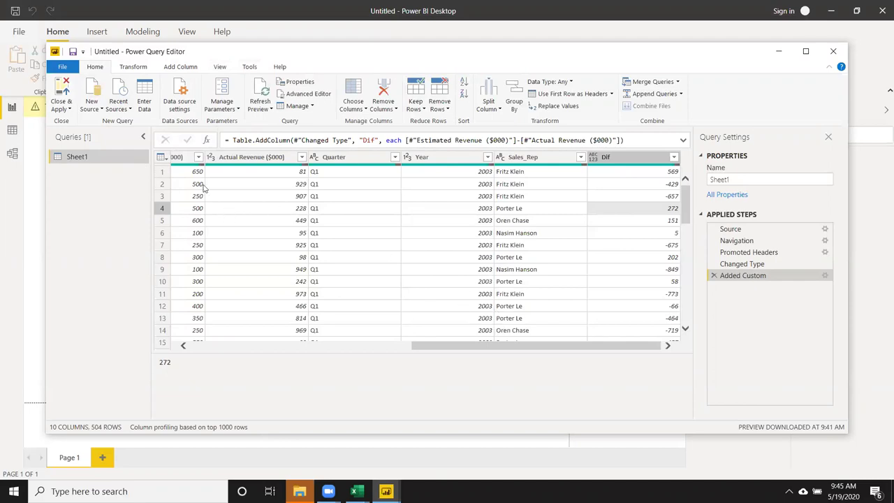
Step: Close & Apply the query edits and view Sheet1's rows, including Dif, in Data view
{"action": "left_click", "coordinate": [60, 89]}
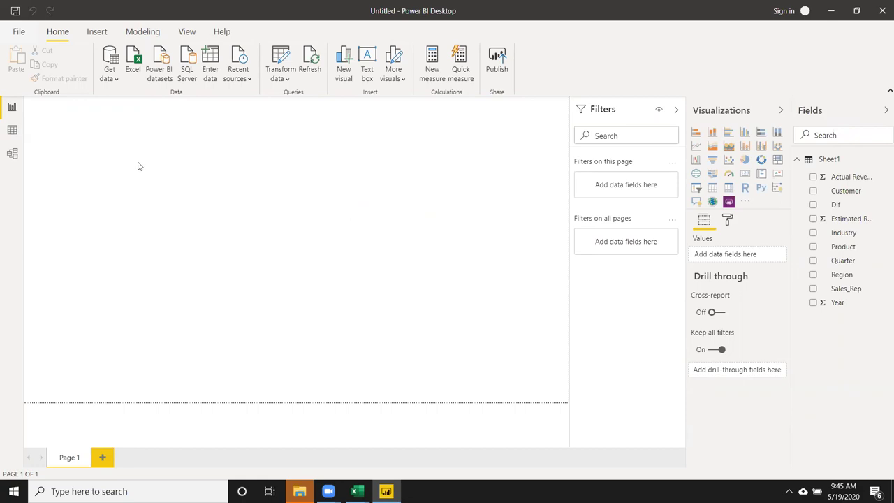
{"action": "left_click", "coordinate": [12, 131]}
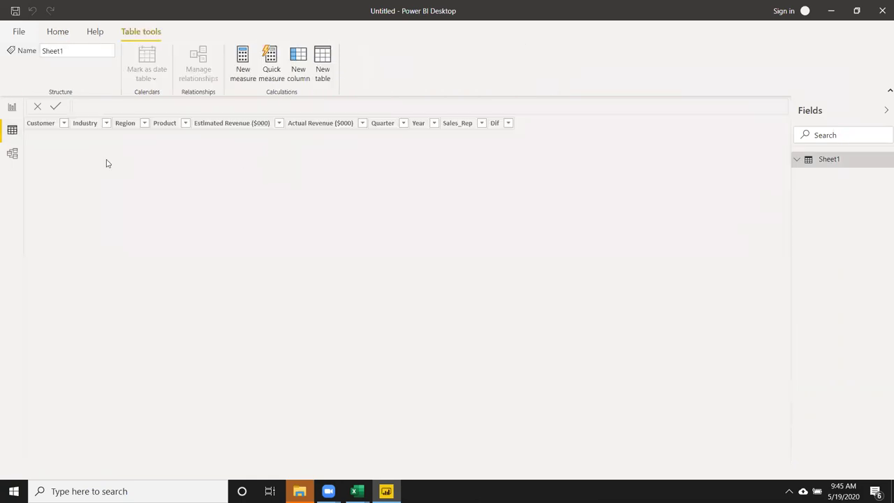
{"action": "left_click", "coordinate": [803, 160]}
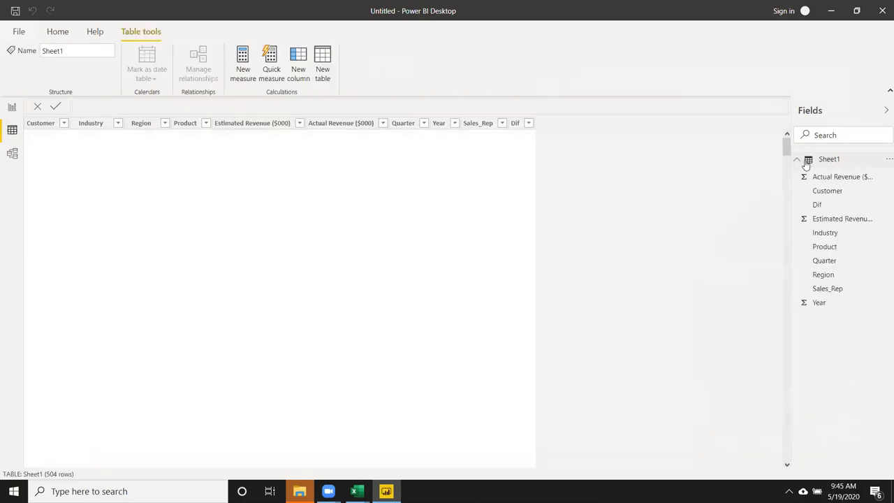
{"action": "left_click", "coordinate": [518, 145]}
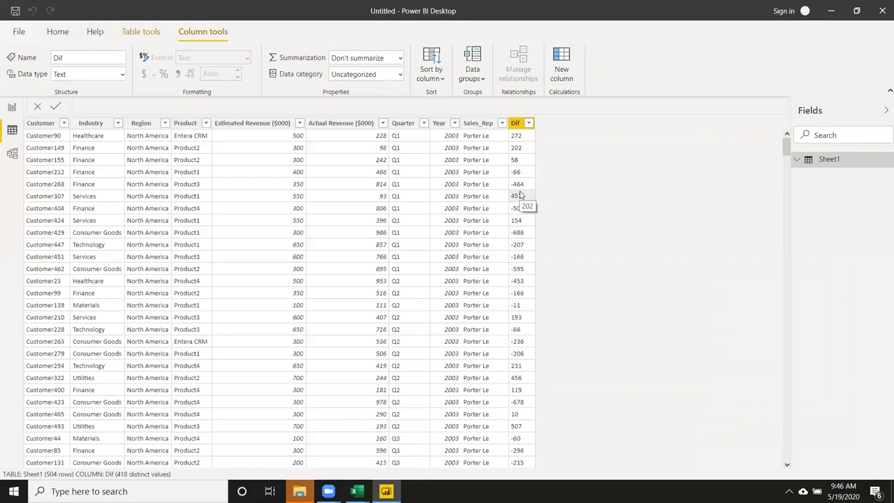
{"action": "left_click", "coordinate": [343, 124]}
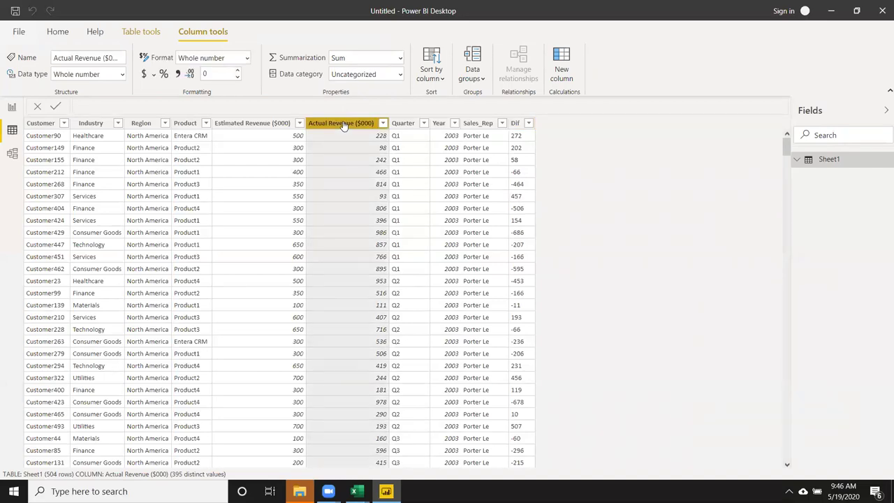
{"action": "left_click", "coordinate": [198, 162]}
{"action": "left_click", "coordinate": [311, 168]}
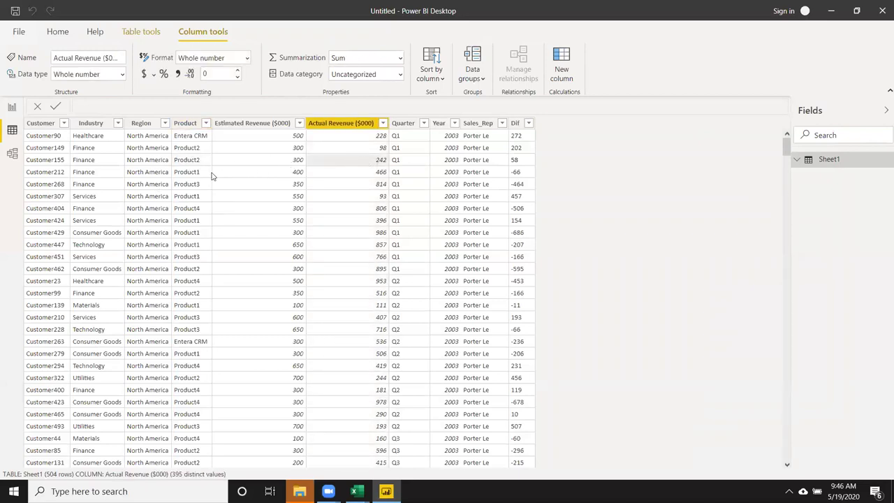
{"action": "left_click", "coordinate": [110, 173]}
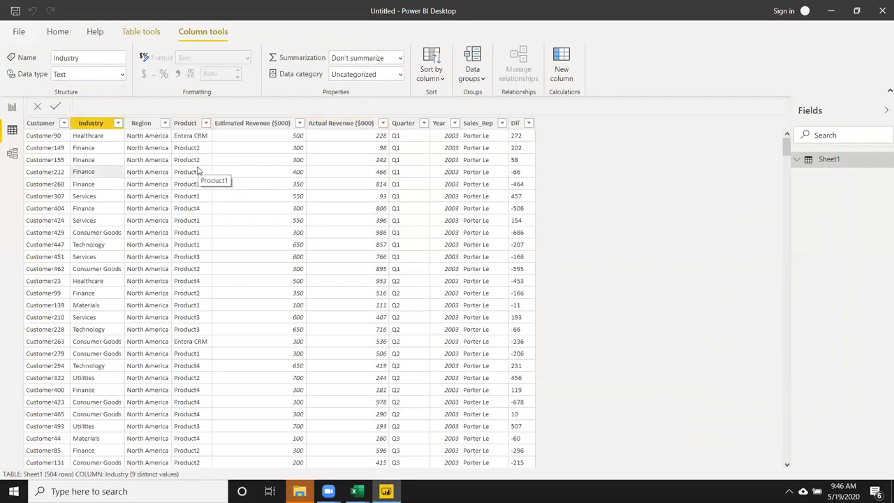
Step: Back on the report, widen and lower the blank visual, then create a new Sheet1 measure
{"action": "left_click", "coordinate": [12, 106]}
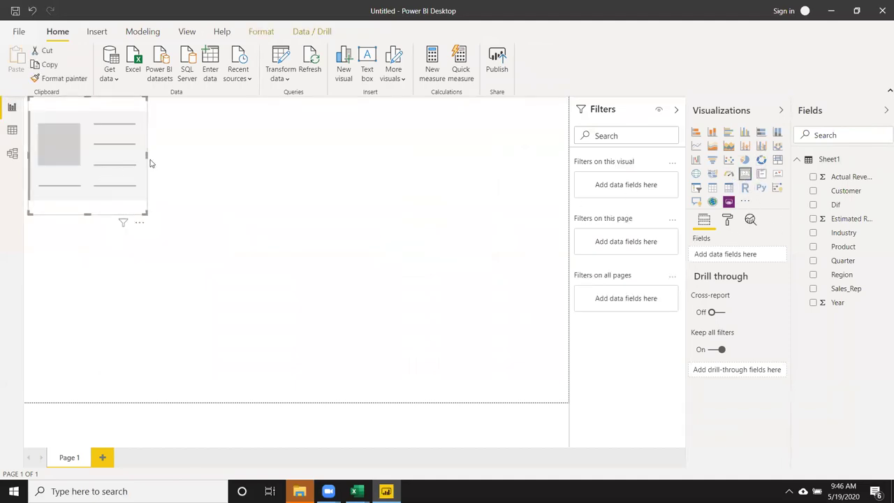
{"action": "mouse_move", "coordinate": [147, 157]}
{"action": "left_mouse_down"}
{"action": "mouse_move", "coordinate": [185, 155]}
{"action": "mouse_move", "coordinate": [168, 189]}
{"action": "left_mouse_up"}
{"action": "left_click", "coordinate": [251, 174]}
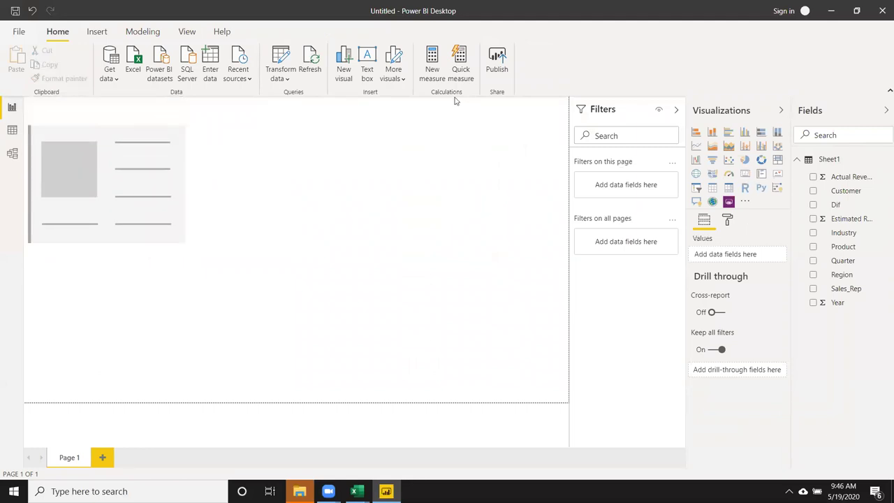
{"action": "left_click", "coordinate": [438, 81]}
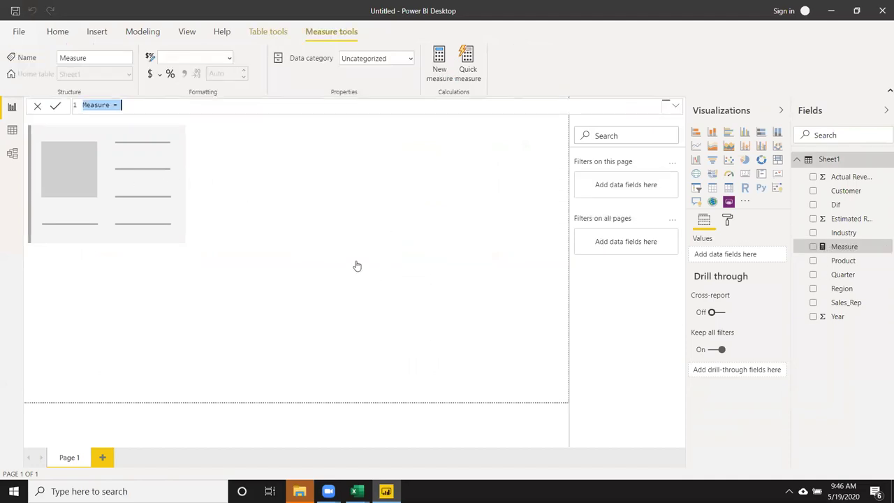
Step: Name the measure Finance and begin its formula with SUMX(FILTER(Sheet1,
{"action": "double_click", "coordinate": [104, 105]}
{"action": "type", "text": "Finace"}
{"action": "key", "text": "BackSpace"}
{"action": "key", "text": "BackSpace"}
{"action": "type", "text": "nce = "}
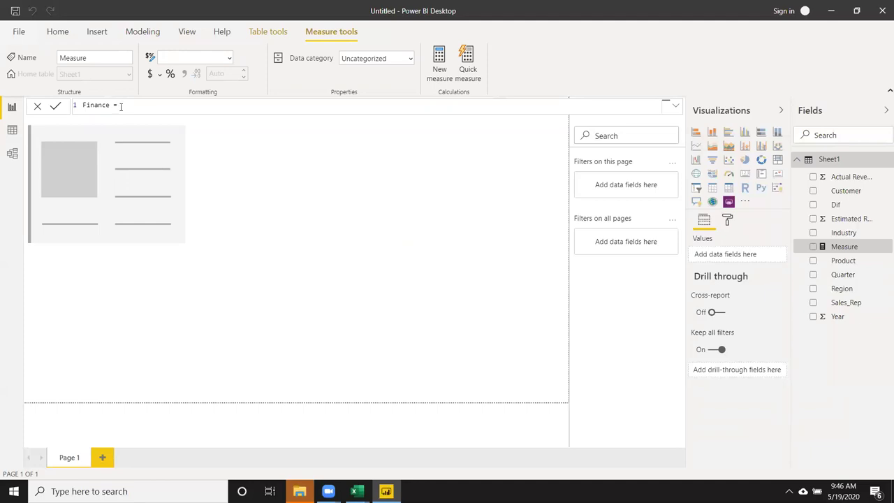
{"action": "type", "text": "sum"}
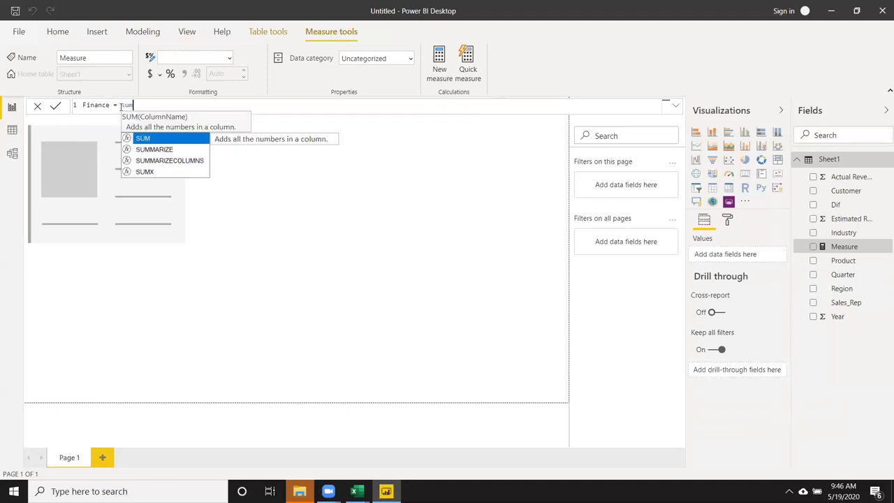
{"action": "key", "text": "Down"}
{"action": "key", "text": "Down"}
{"action": "key", "text": "Down"}
{"action": "key", "text": "Tab"}
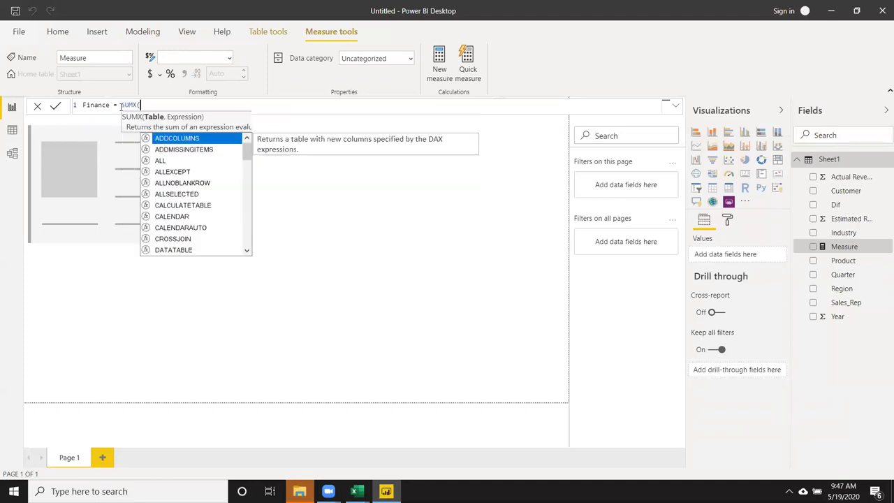
{"action": "type", "text": "fil"}
{"action": "key", "text": "Tab"}
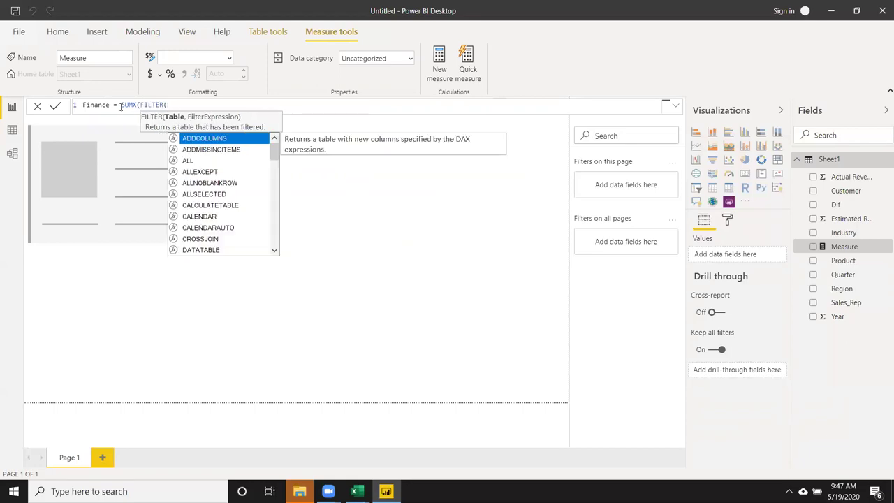
{"action": "type", "text": "sh"}
{"action": "key", "text": "Tab"}
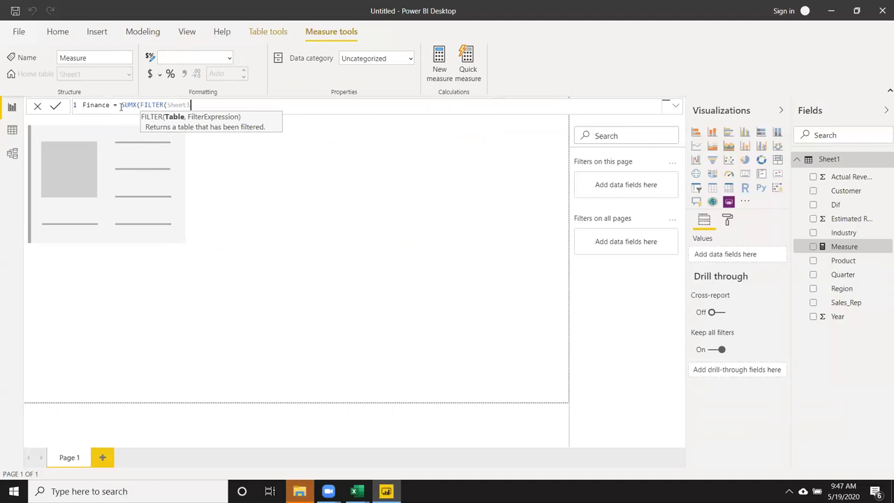
{"action": "type", "text": ","}
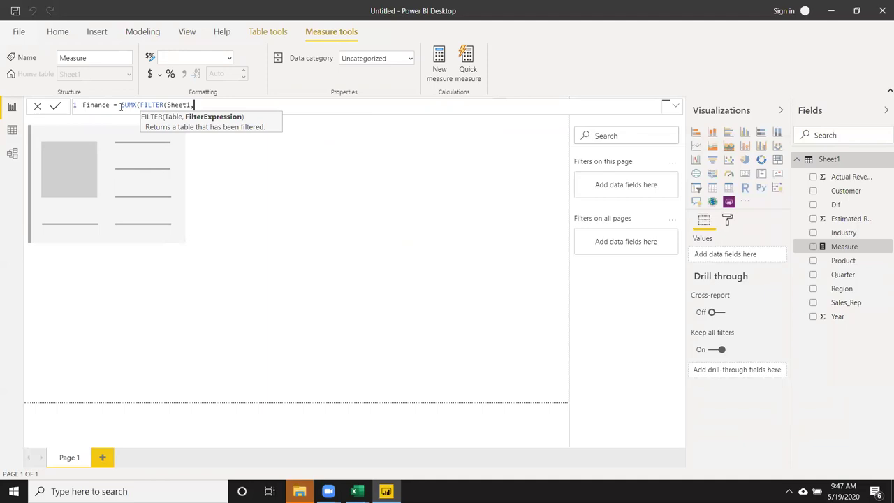
Step: Finish with Sheet1[Industry]="Finance" and Sheet1[Estimated Revenue ($000)], committing the measure
{"action": "type", "text": "ind"}
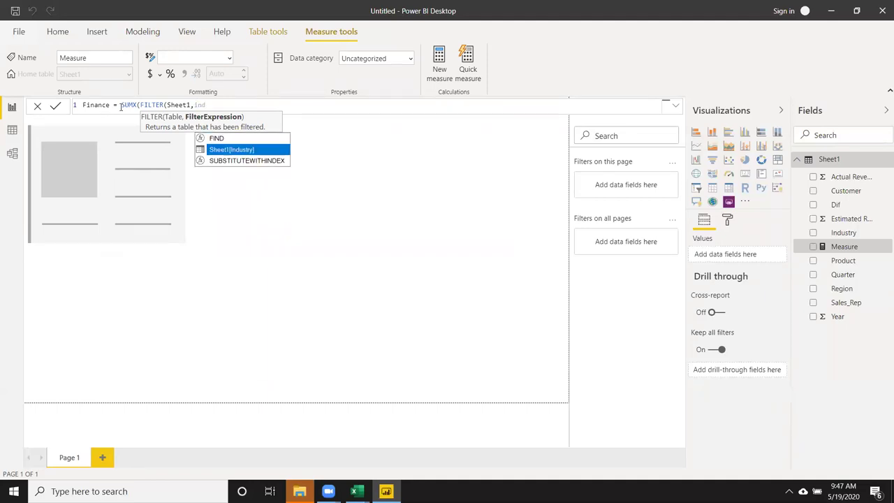
{"action": "key", "text": "Tab"}
{"action": "type", "text": "=\""}
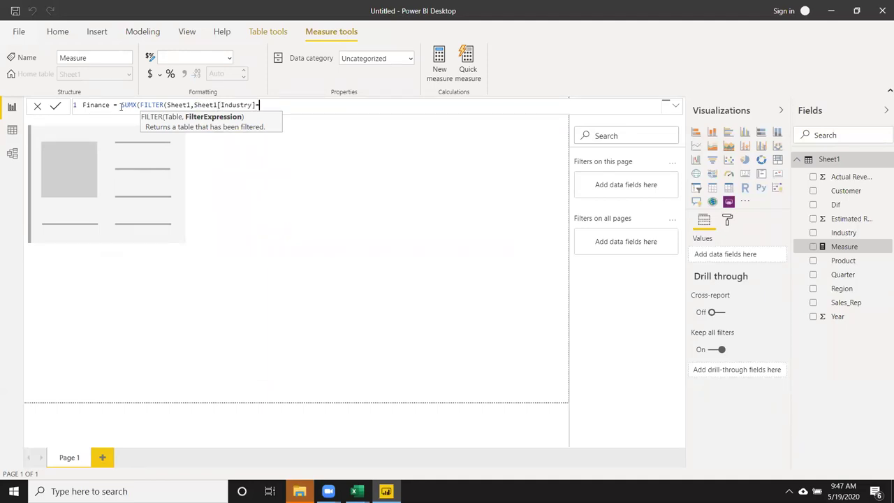
{"action": "type", "text": "Finance"}
{"action": "type", "text": "\")"}
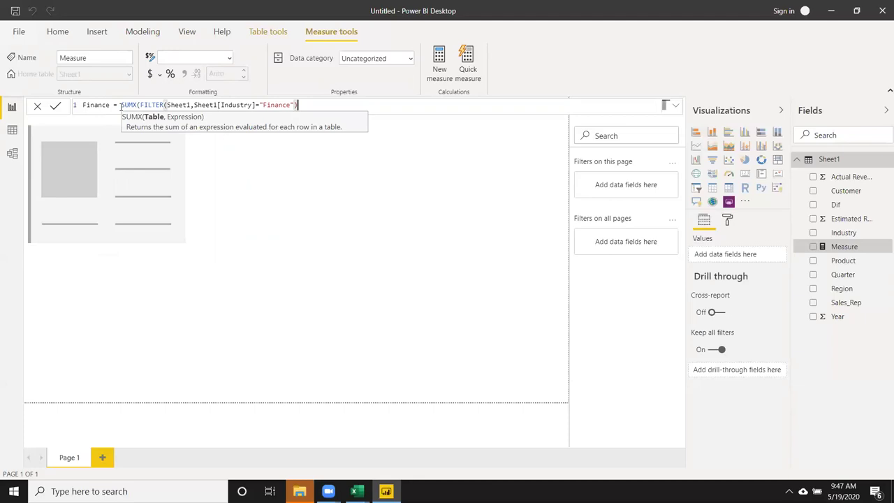
{"action": "type", "text": ","}
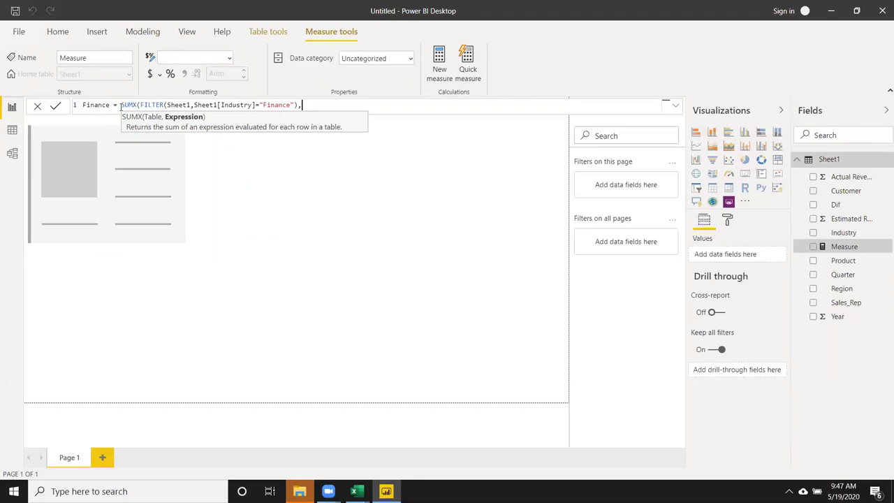
{"action": "type", "text": "es"}
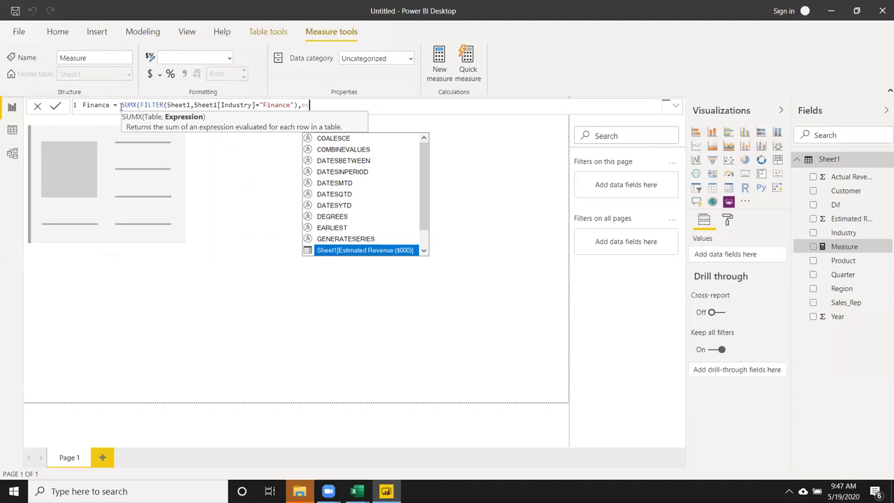
{"action": "key", "text": "Tab"}
{"action": "type", "text": ")"}
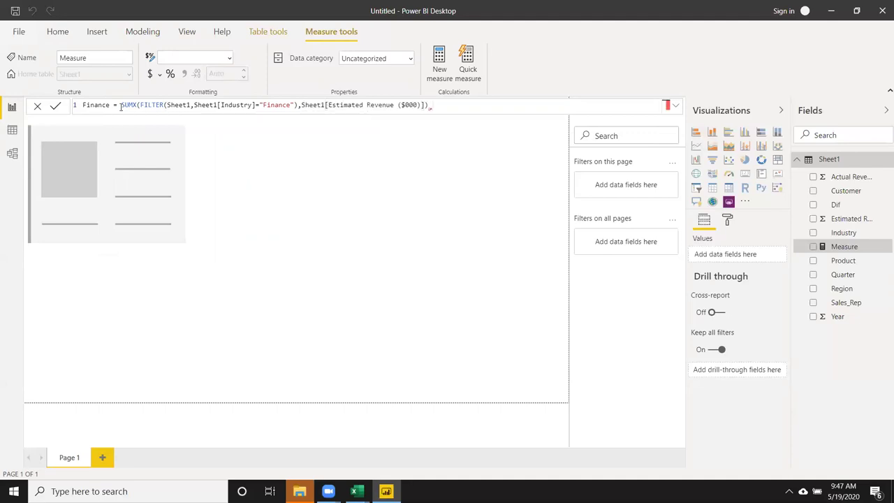
{"action": "key", "text": "Return"}
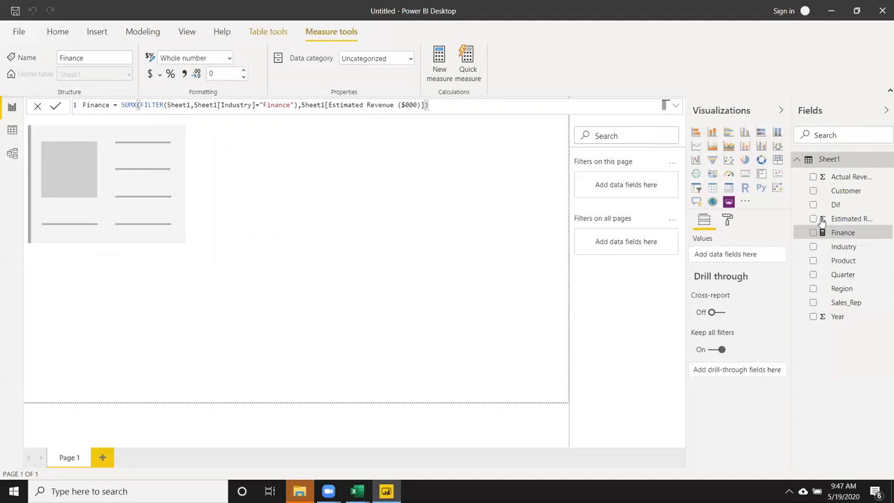
Step: Show Finance on the card visual (38K) and select its SUMX expression
{"action": "left_click_drag", "start_coordinate": [840, 237], "coordinate": [136, 190]}
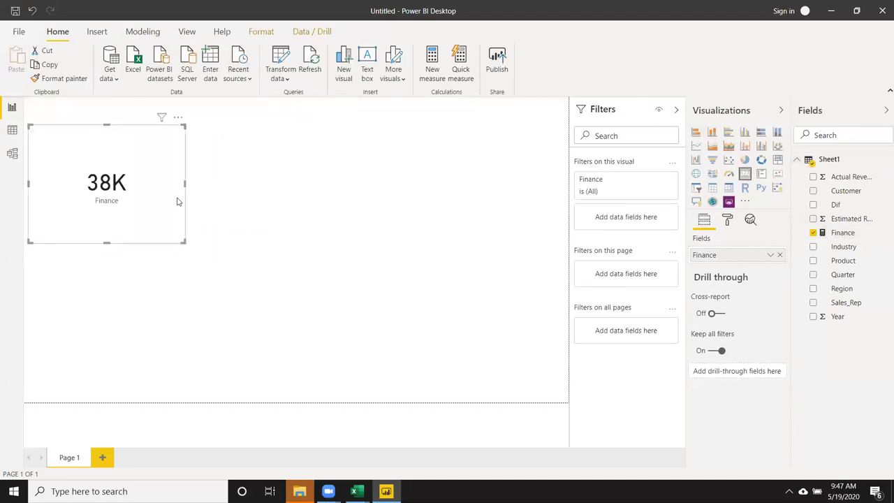
{"action": "left_click", "coordinate": [852, 237]}
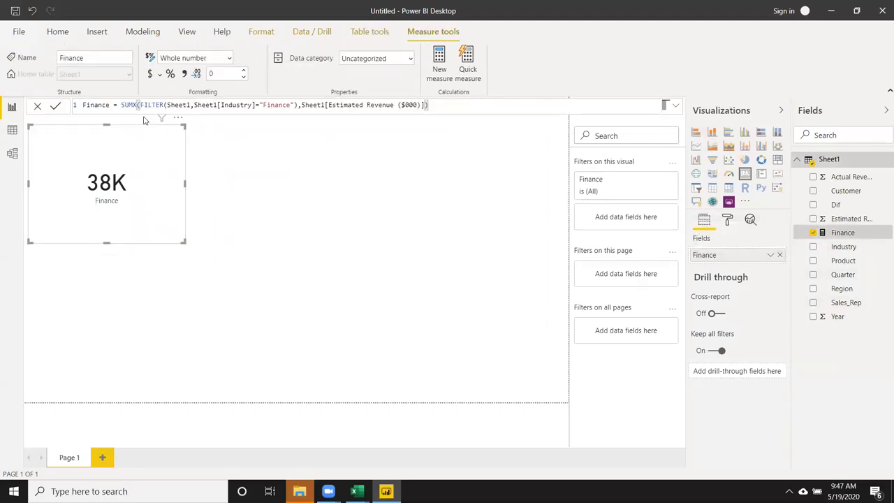
{"action": "left_click_drag", "start_coordinate": [120, 104], "coordinate": [290, 125]}
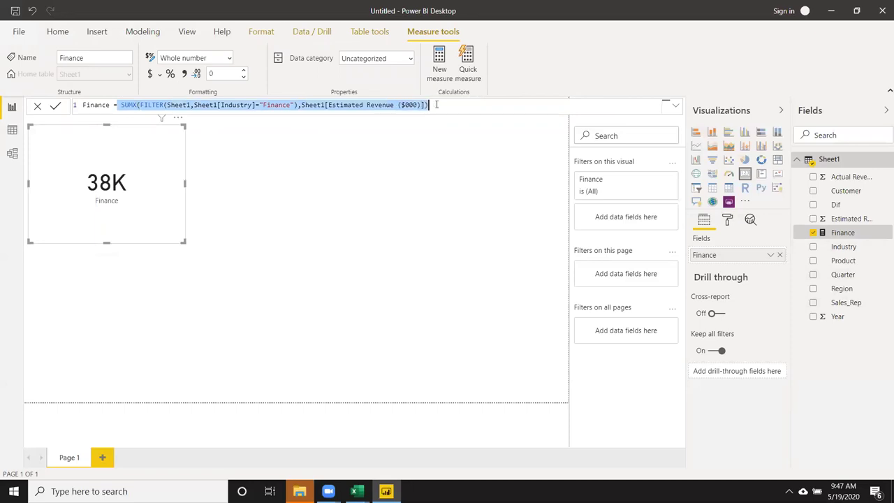
Step: Retype the formula as CALCULATE(SUM(Sheet1[Estimated Revenue ($000)]),Sheet1[Industry]="Finance")
{"action": "type", "text": "ca"}
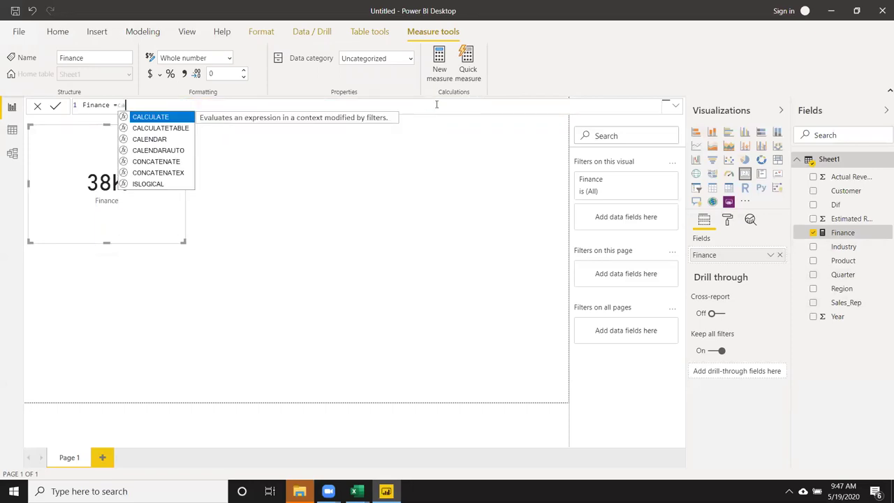
{"action": "key", "text": "Tab"}
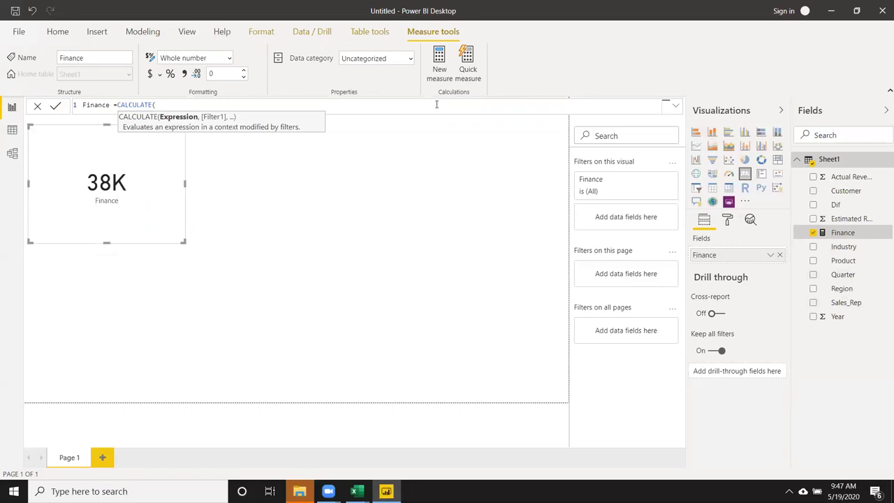
{"action": "type", "text": "s"}
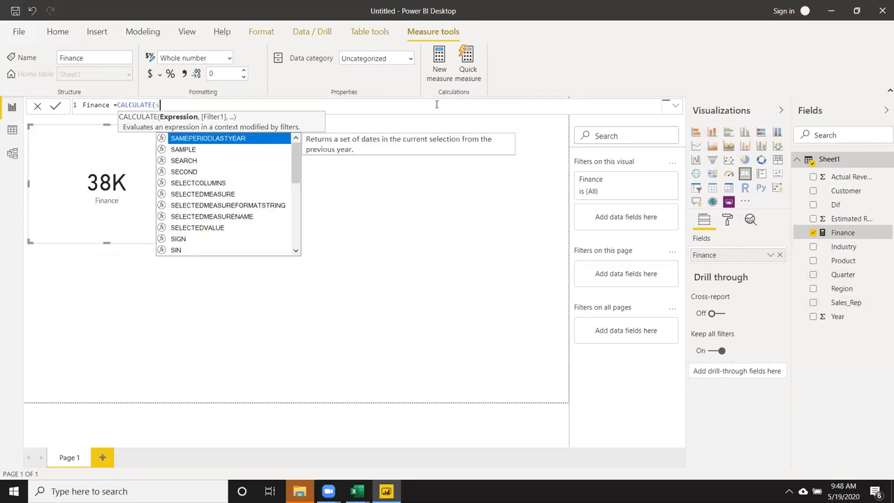
{"action": "type", "text": "um"}
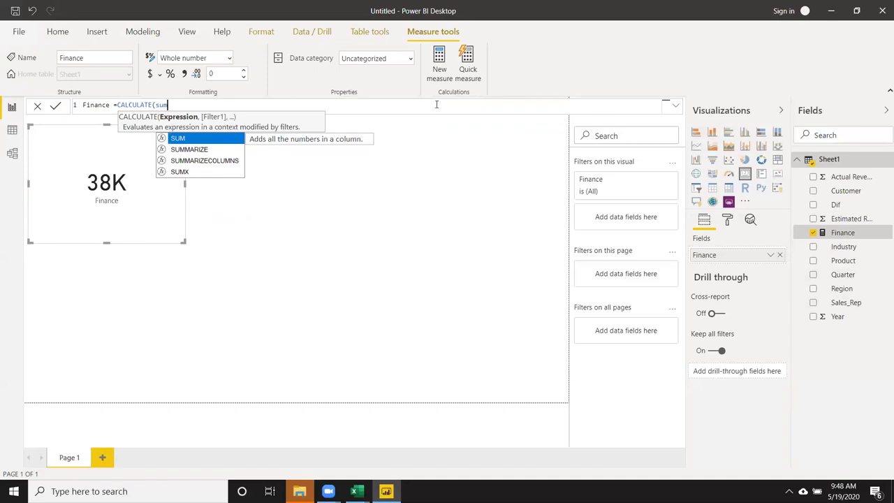
{"action": "key", "text": "Tab"}
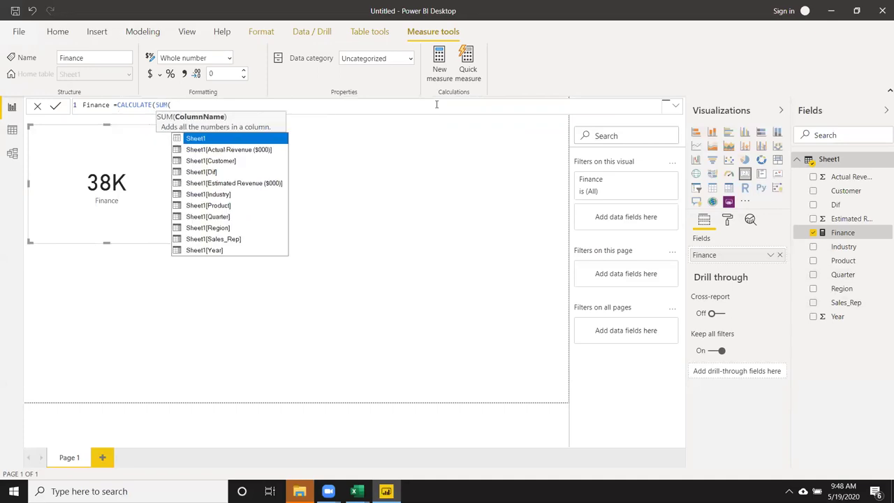
{"action": "key", "text": "Down"}
{"action": "key", "text": "Down"}
{"action": "key", "text": "Down"}
{"action": "key", "text": "Down"}
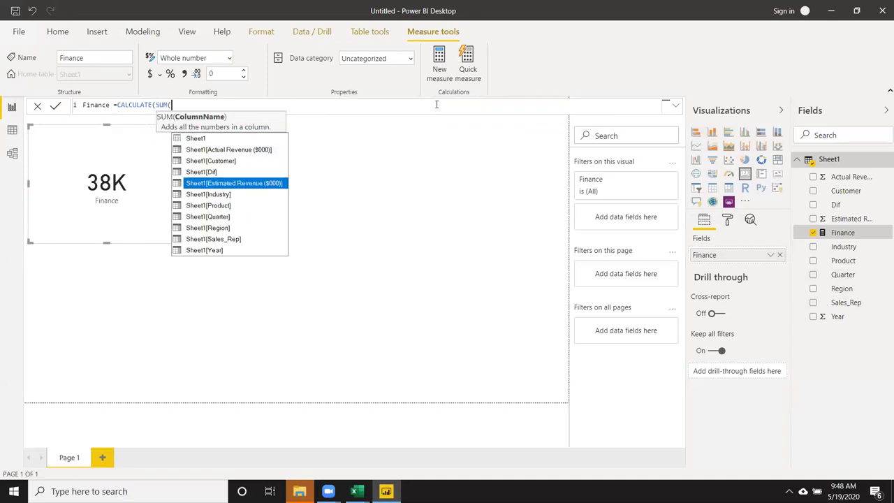
{"action": "key", "text": "Tab"}
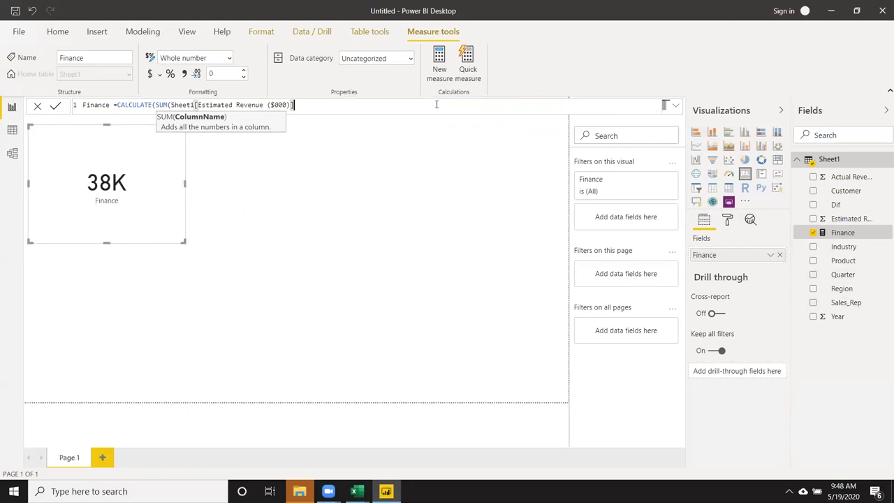
{"action": "type", "text": "),"}
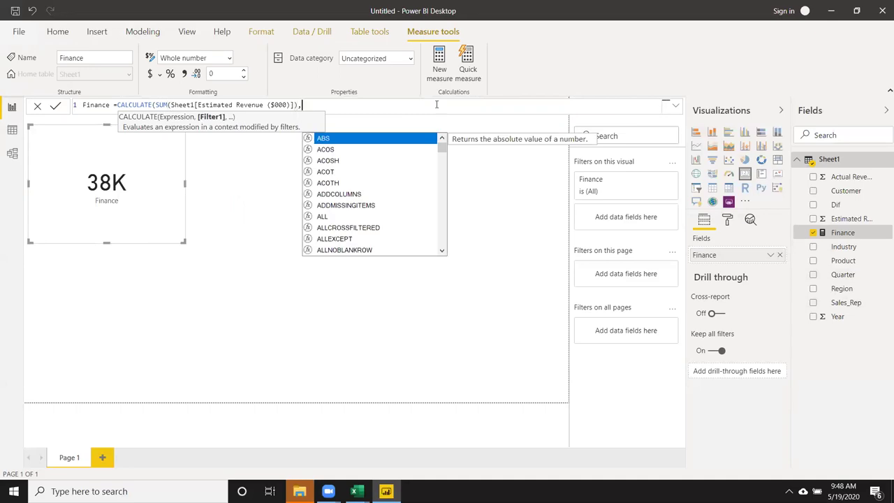
{"action": "type", "text": "i"}
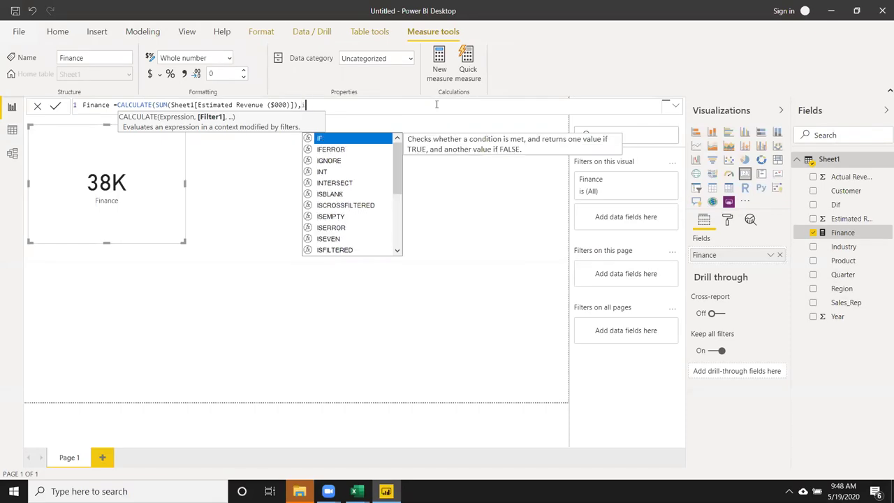
{"action": "type", "text": "n"}
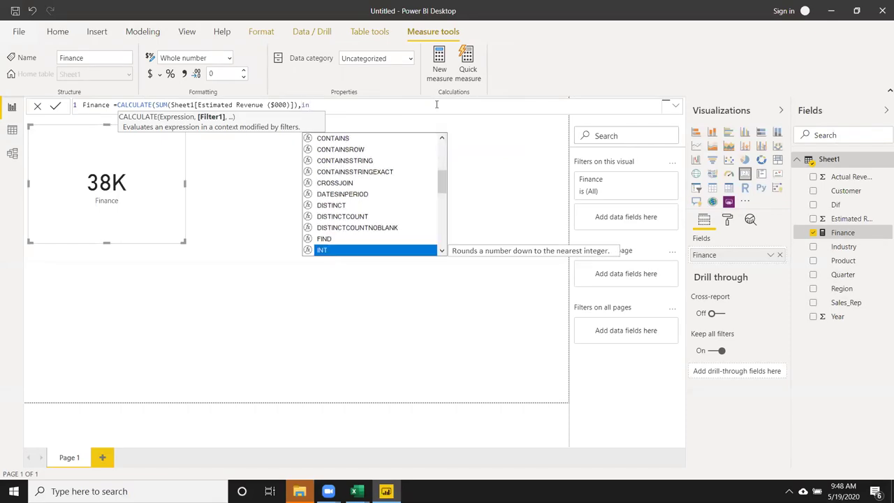
{"action": "type", "text": "d"}
{"action": "key", "text": "Tab"}
{"action": "type", "text": "=\"Finance\""}
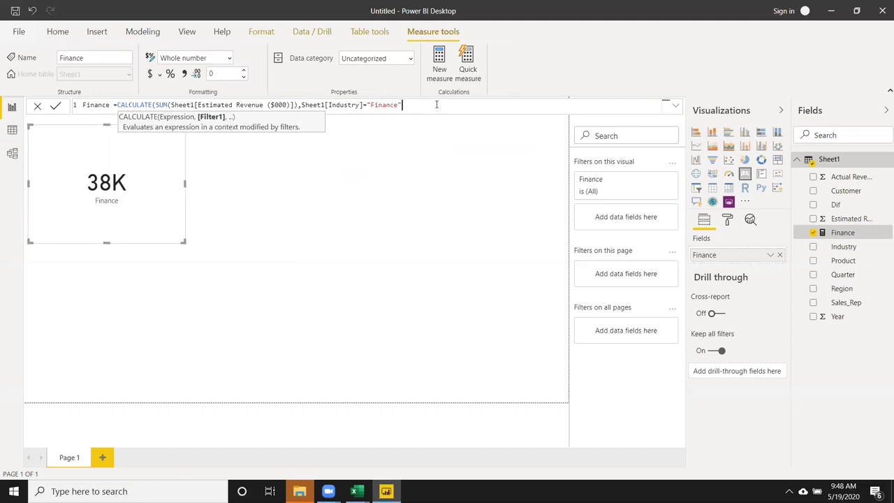
{"action": "type", "text": ")"}
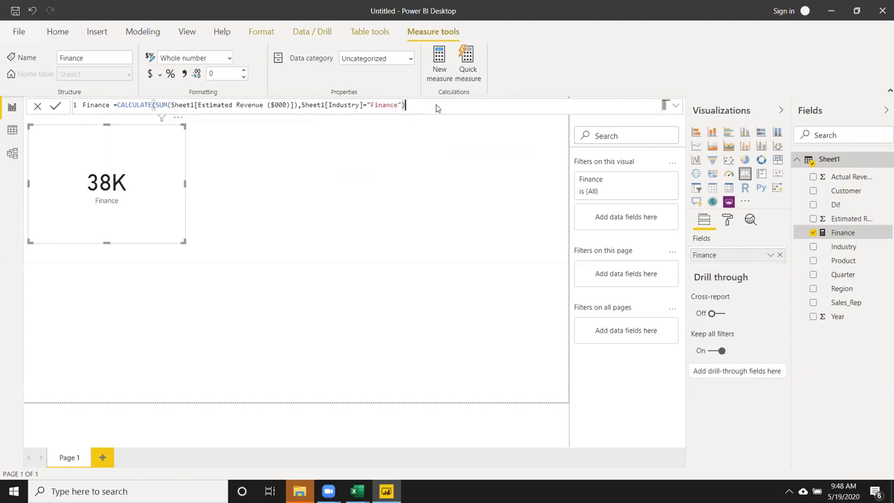
Step: Commit the CALCULATE formula, then replace its closing parenthesis with a trailing comma
{"action": "key", "text": "Return"}
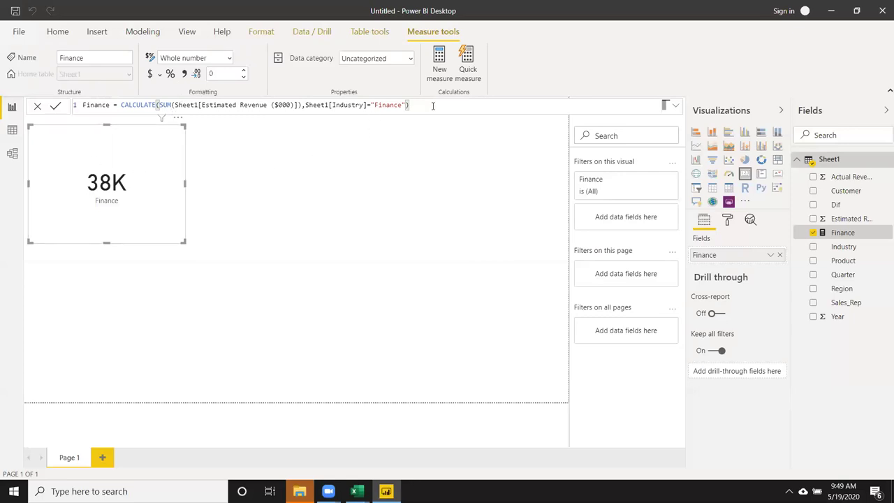
{"action": "key", "text": "BackSpace"}
{"action": "type", "text": ","}
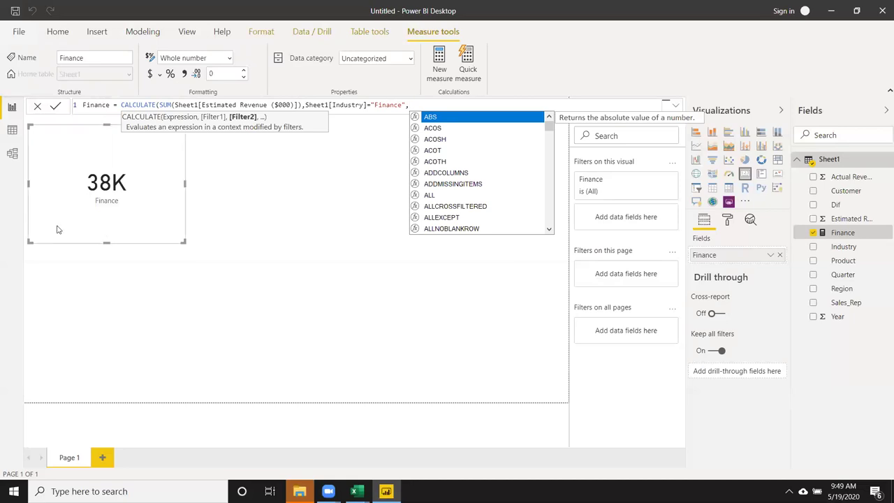
{"action": "left_click", "coordinate": [354, 491]}
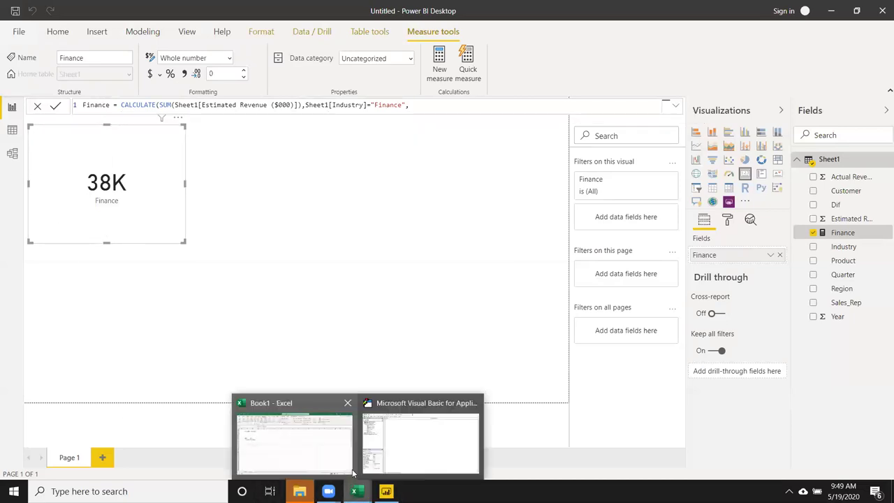
{"action": "left_click", "coordinate": [13, 131]}
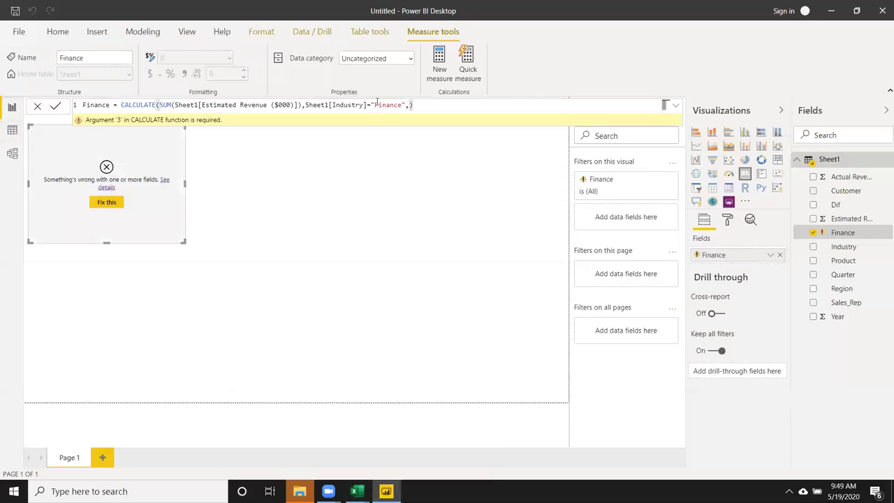
Step: Scroll through Sheet1's rows in Data view, then return to the report with the erroring card
{"action": "left_click", "coordinate": [12, 130]}
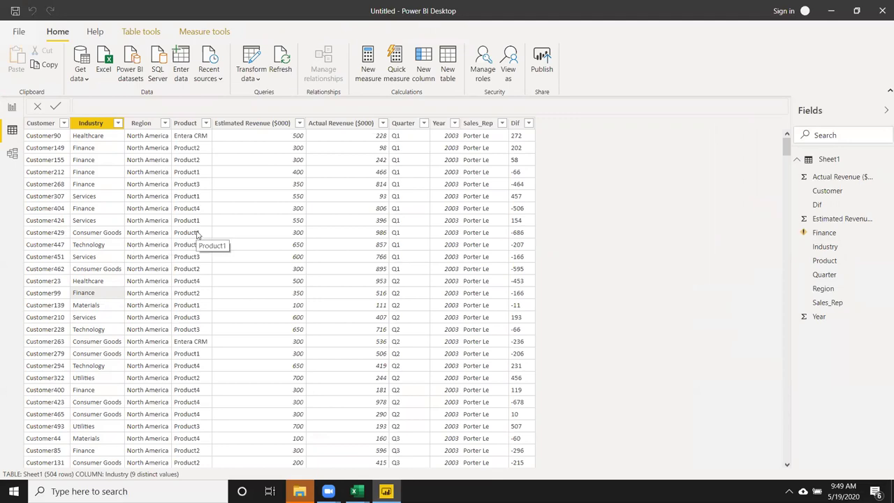
{"action": "scroll", "coordinate": [181, 265], "scroll_direction": "down", "scroll_amount": 8}
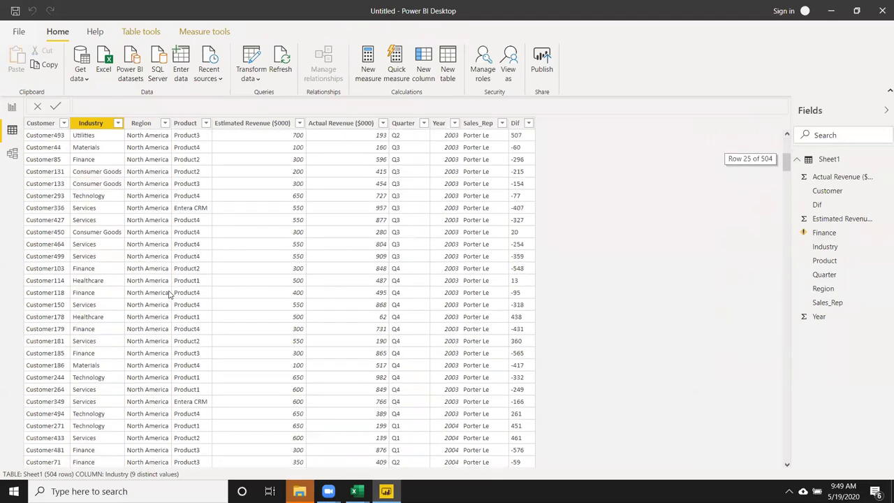
{"action": "scroll", "coordinate": [168, 293], "scroll_direction": "up", "scroll_amount": 4}
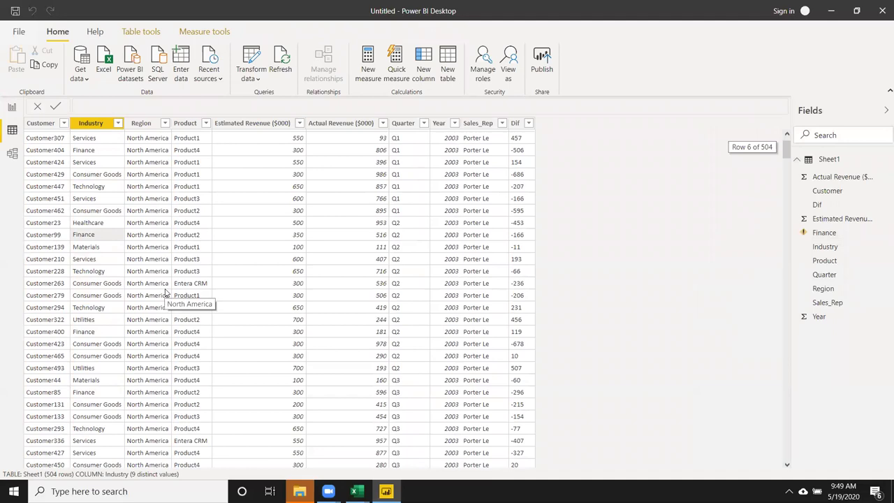
{"action": "scroll", "coordinate": [168, 293], "scroll_direction": "up", "scroll_amount": 4}
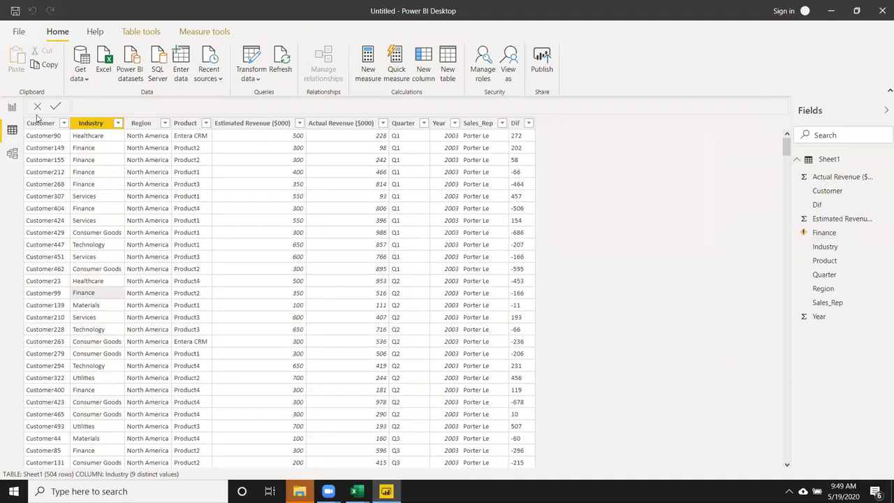
{"action": "left_click", "coordinate": [13, 109]}
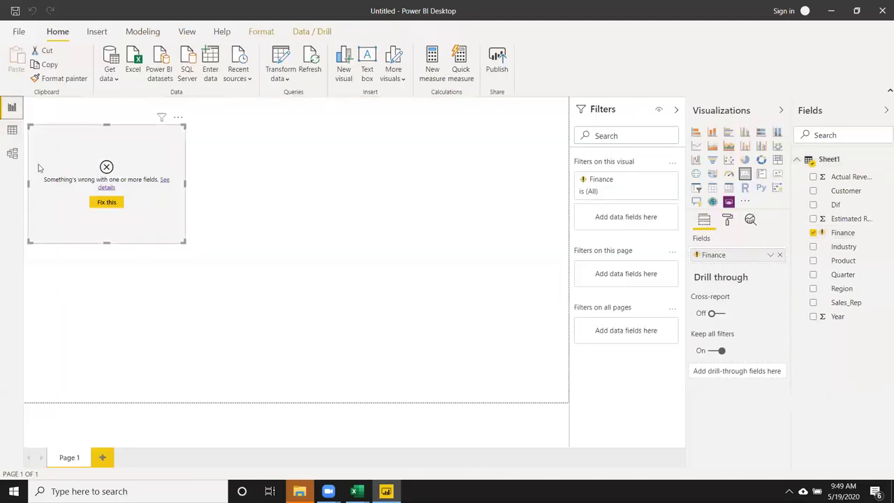
Step: Complete the Finance formula by adding Sheet1[Dif]>0 as a third CALCULATE filter
{"action": "left_click", "coordinate": [827, 238]}
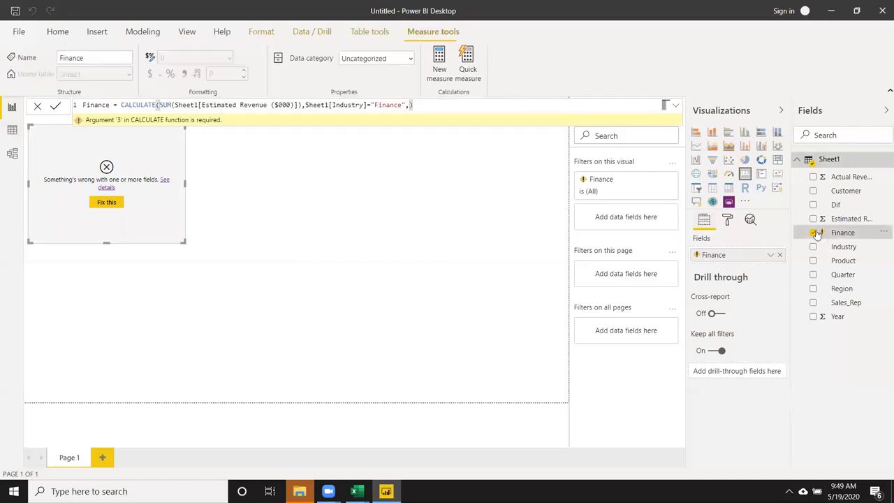
{"action": "left_click", "coordinate": [443, 110]}
{"action": "key", "text": "BackSpace"}
{"action": "key", "text": "BackSpace"}
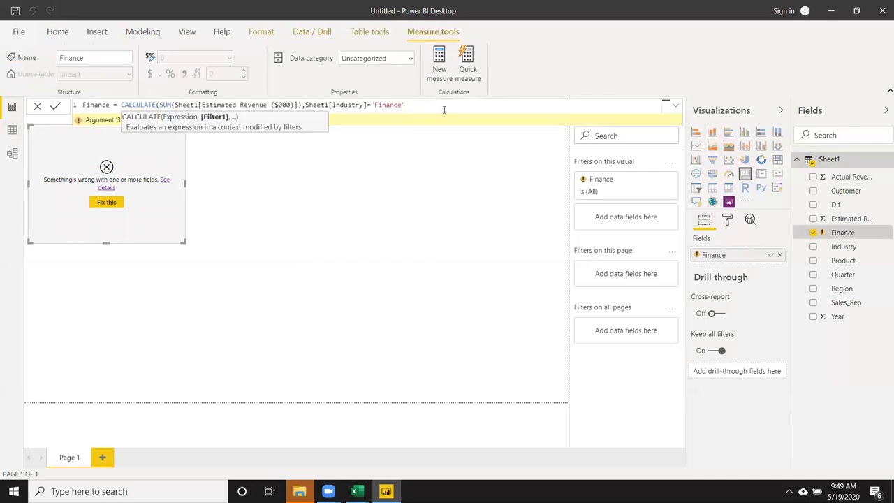
{"action": "type", "text": ","}
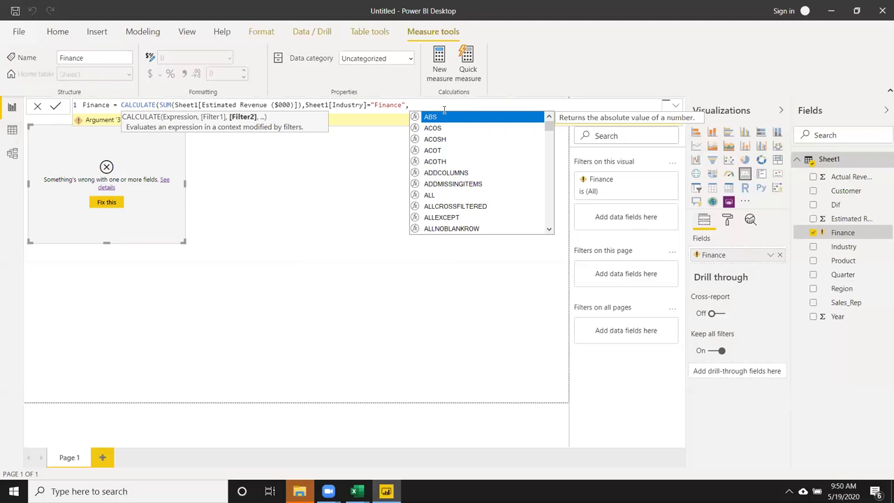
{"action": "type", "text": "dif"}
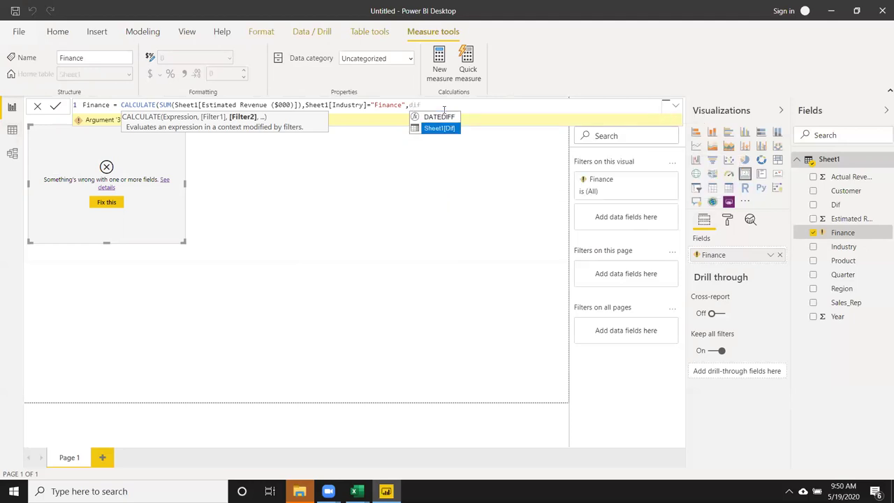
{"action": "key", "text": "Tab"}
{"action": "type", "text": ">"}
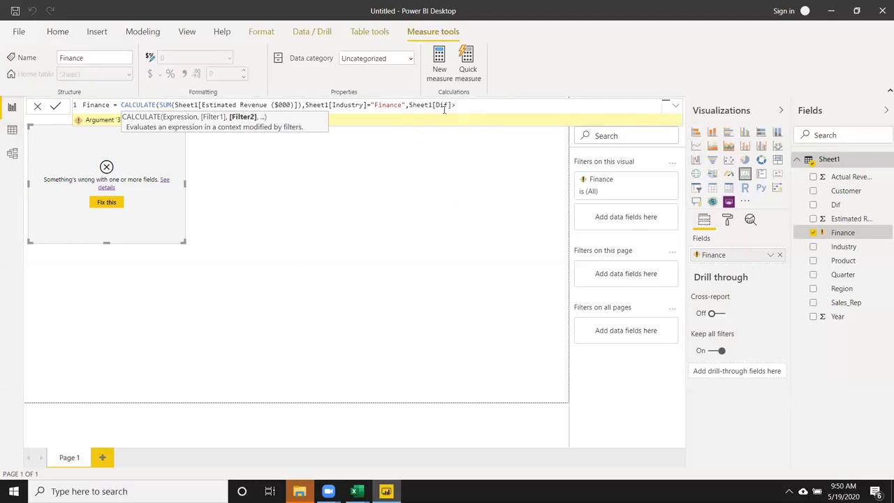
{"action": "type", "text": "0"}
{"action": "type", "text": ")"}
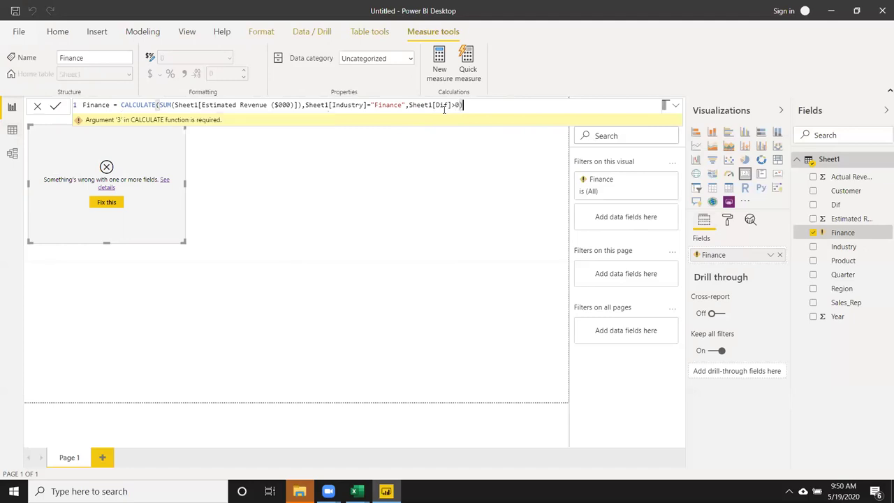
{"action": "key", "text": "Return"}
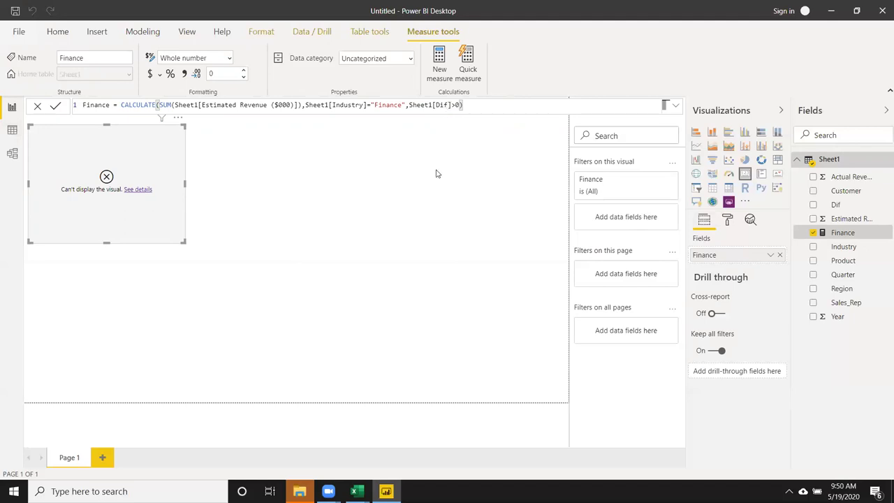
Step: Reselect the Finance measure and change the Dif condition's > to =, committing it
{"action": "left_click", "coordinate": [120, 166]}
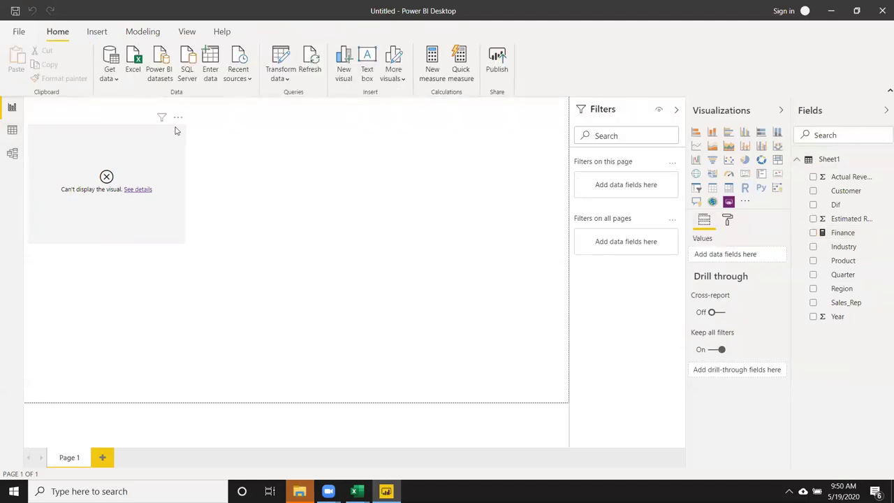
{"action": "left_click", "coordinate": [843, 233]}
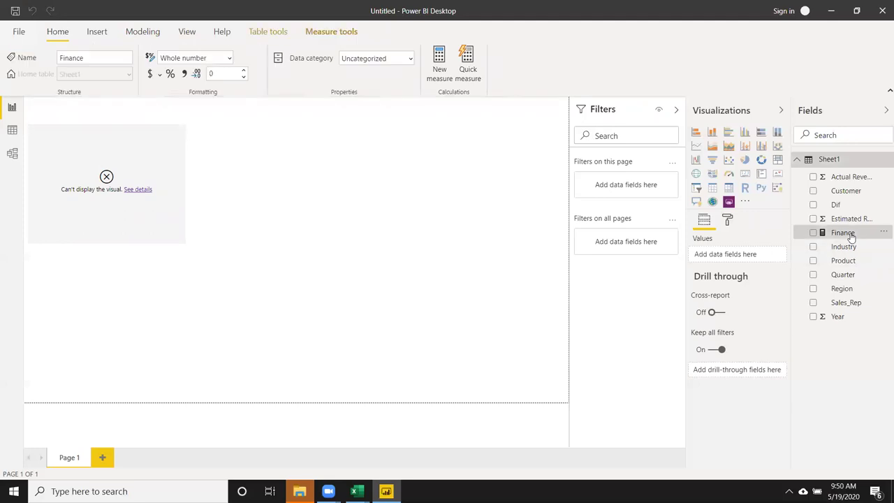
{"action": "left_click", "coordinate": [459, 152]}
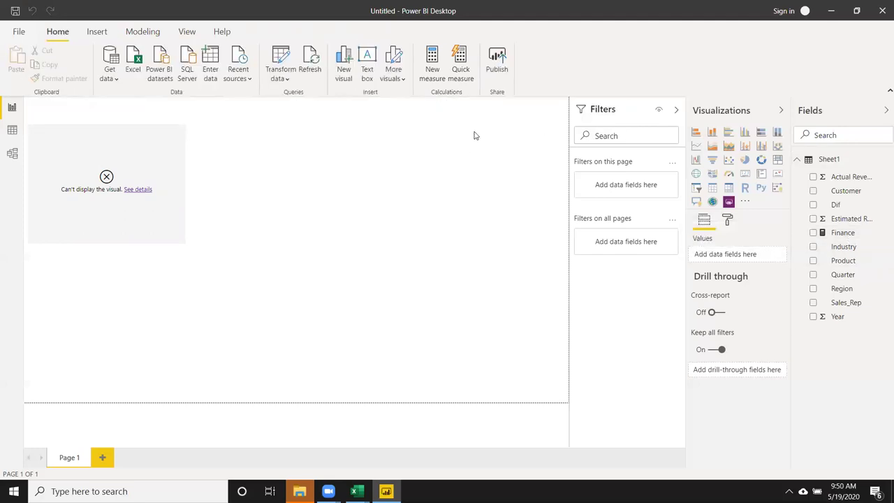
{"action": "left_click", "coordinate": [835, 234]}
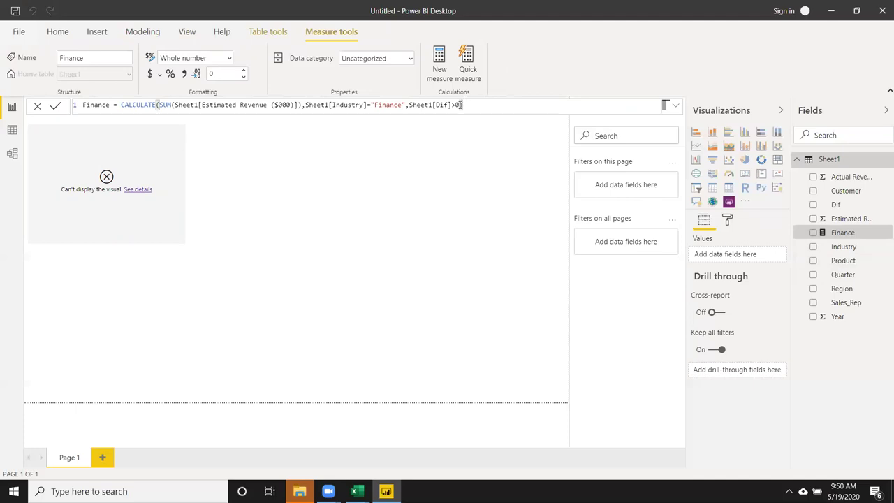
{"action": "key", "text": "Left"}
{"action": "key", "text": "Left"}
{"action": "key", "text": "BackSpace"}
{"action": "type", "text": "="}
{"action": "key", "text": "End"}
{"action": "key", "text": "Return"}
Step: Replace the Dif condition with Sheet1[Industry]="Services", leaving the card showing (Blank)
{"action": "key", "text": "BackSpace"}
{"action": "key", "text": "BackSpace"}
{"action": "key", "text": "BackSpace"}
{"action": "key", "text": "BackSpace"}
{"action": "key", "text": "BackSpace"}
{"action": "key", "text": "BackSpace"}
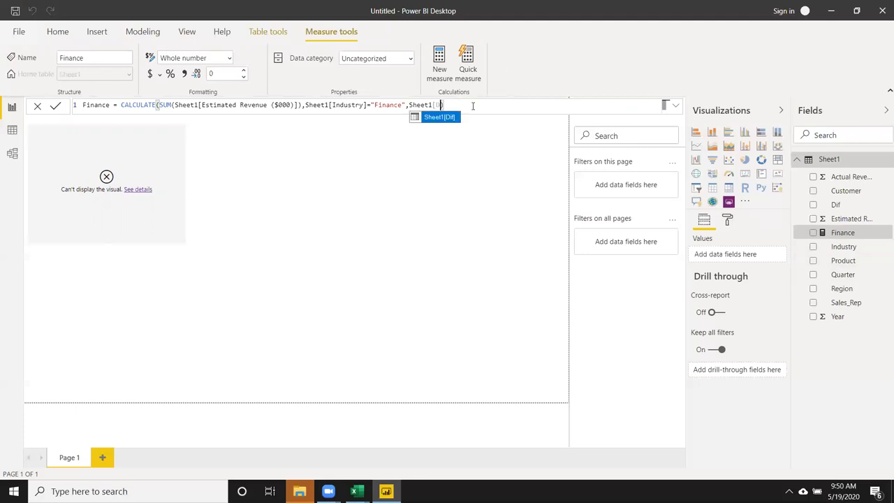
{"action": "key", "text": "BackSpace"}
{"action": "key", "text": "BackSpace"}
{"action": "key", "text": "BackSpace"}
{"action": "key", "text": "BackSpace"}
{"action": "key", "text": "BackSpace"}
{"action": "key", "text": "BackSpace"}
{"action": "key", "text": "BackSpace"}
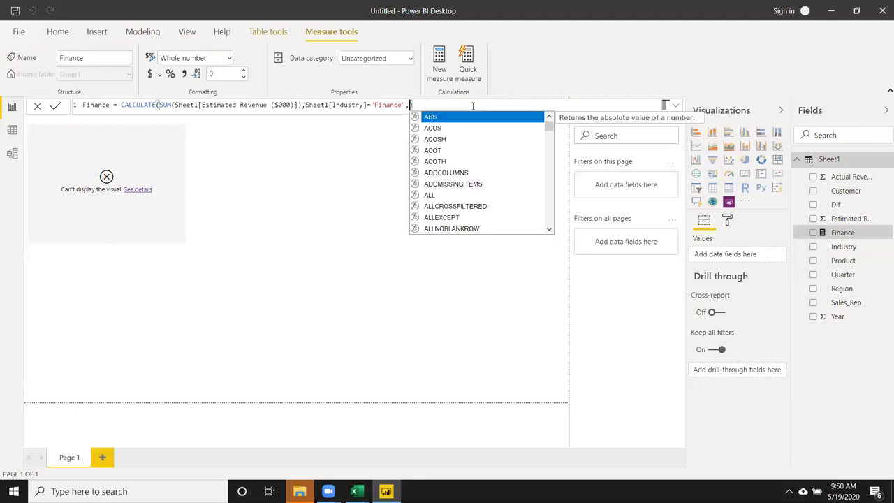
{"action": "key", "text": "Down"}
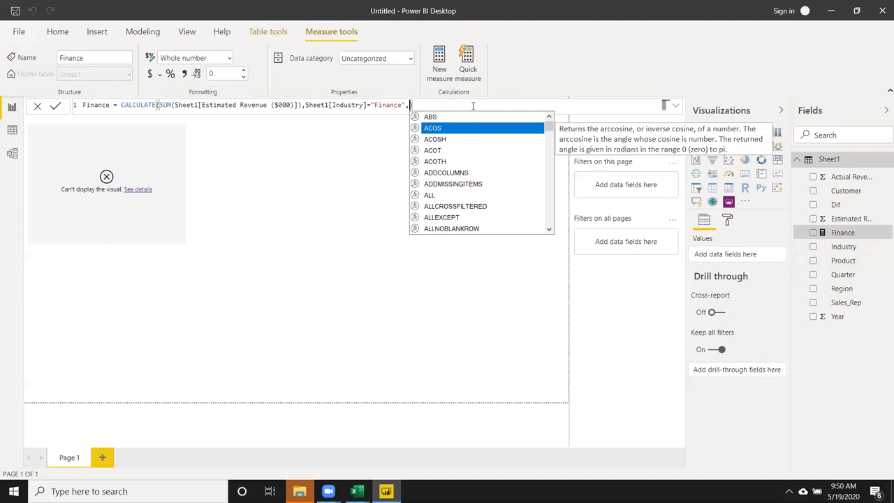
{"action": "type", "text": "sh"}
{"action": "key", "text": "Down"}
{"action": "key", "text": "Down"}
{"action": "key", "text": "Down"}
{"action": "key", "text": "Down"}
{"action": "key", "text": "Down"}
{"action": "key", "text": "Tab"}
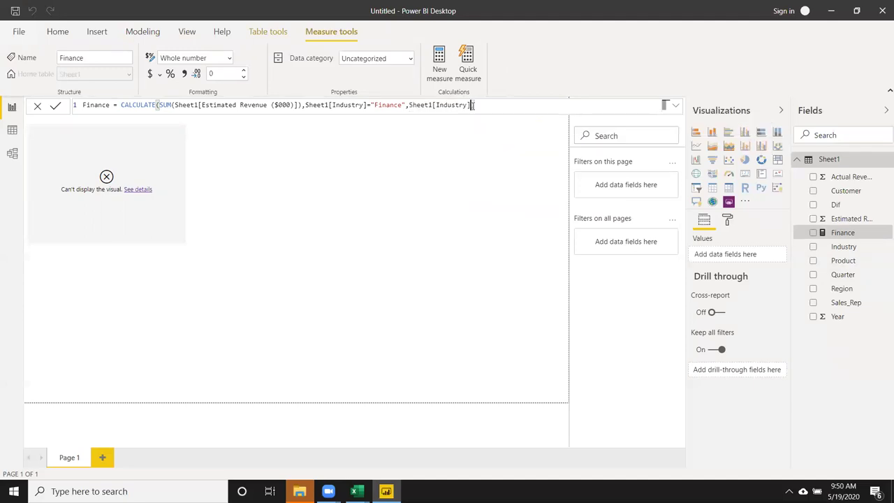
{"action": "type", "text": "=\"Services"}
{"action": "type", "text": "\""}
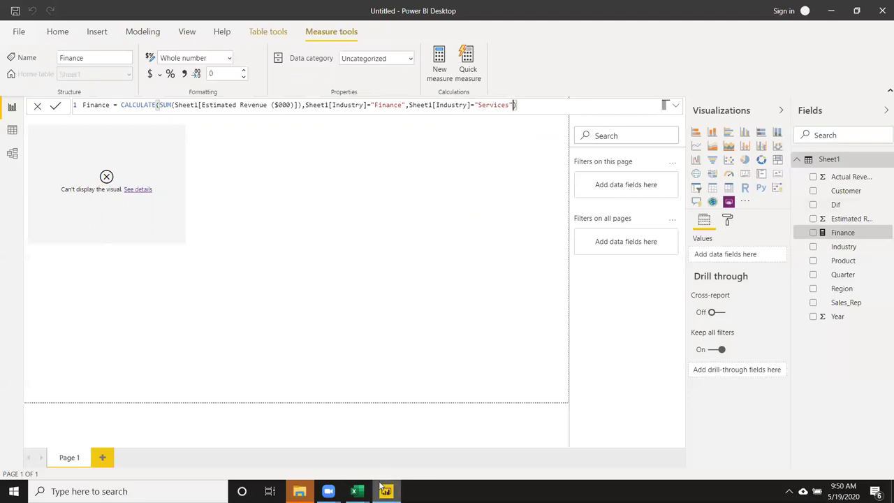
{"action": "mouse_move", "coordinate": [381, 482]}
{"action": "key", "text": "Return"}
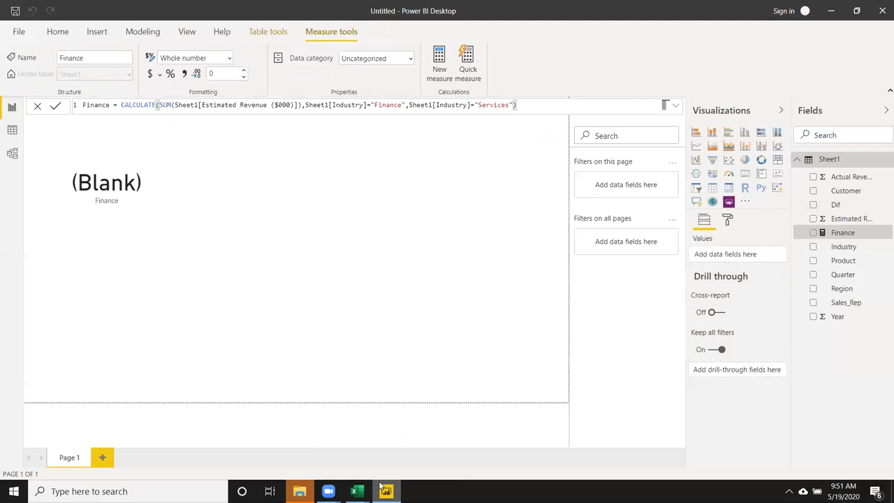
Step: Replace the comma between the Finance and Services Industry conditions with || and commit the measure
{"action": "left_click", "coordinate": [409, 106]}
{"action": "key", "text": "Left"}
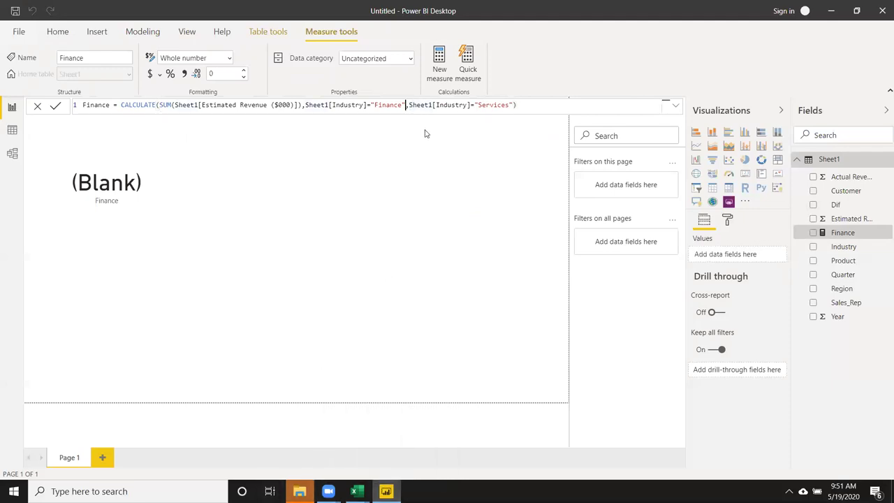
{"action": "key", "text": "Delete"}
{"action": "type", "text": "||"}
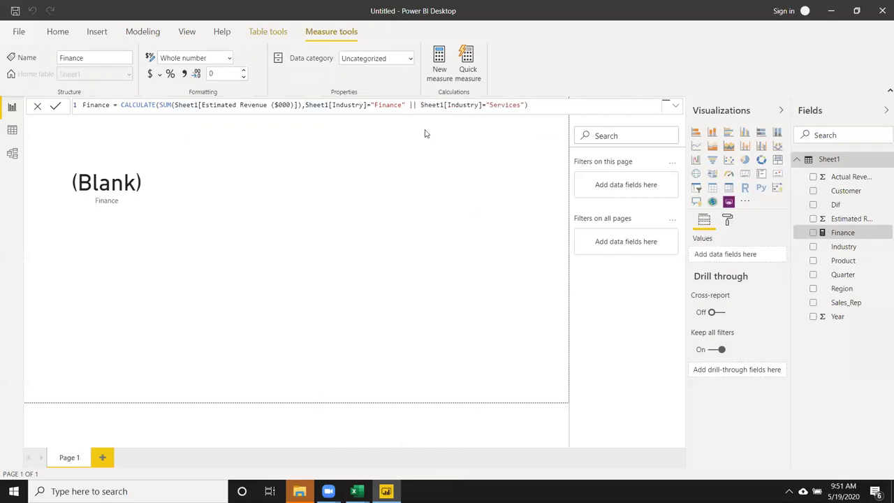
{"action": "key", "text": "Return"}
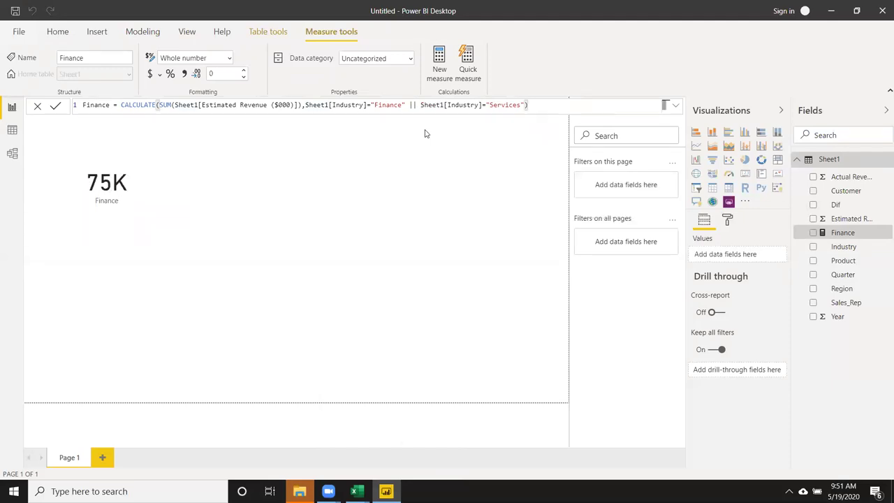
{"action": "left_click", "coordinate": [412, 105]}
Step: Replace the Industry conditions with Sheet1[Dif]>=0 and Sheet1[Dif]<=80 and commit the Finance measure
{"action": "left_click_drag", "start_coordinate": [304, 109], "coordinate": [544, 107]}
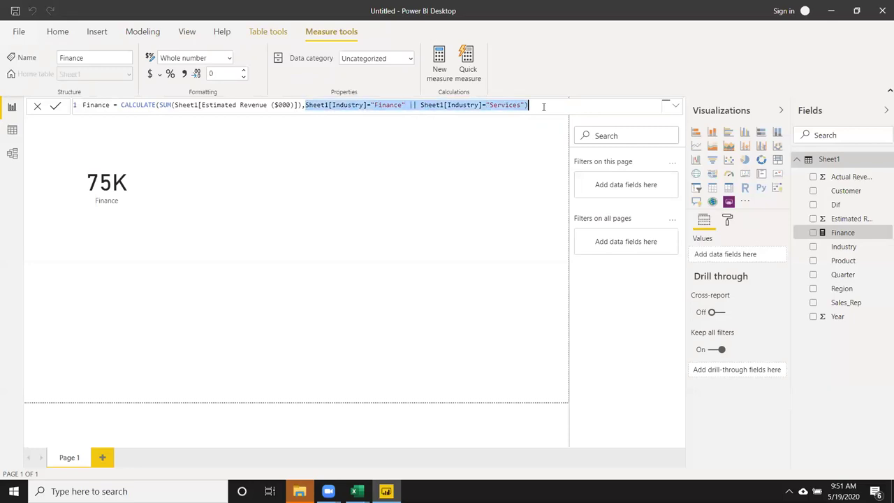
{"action": "key", "text": "BackSpace"}
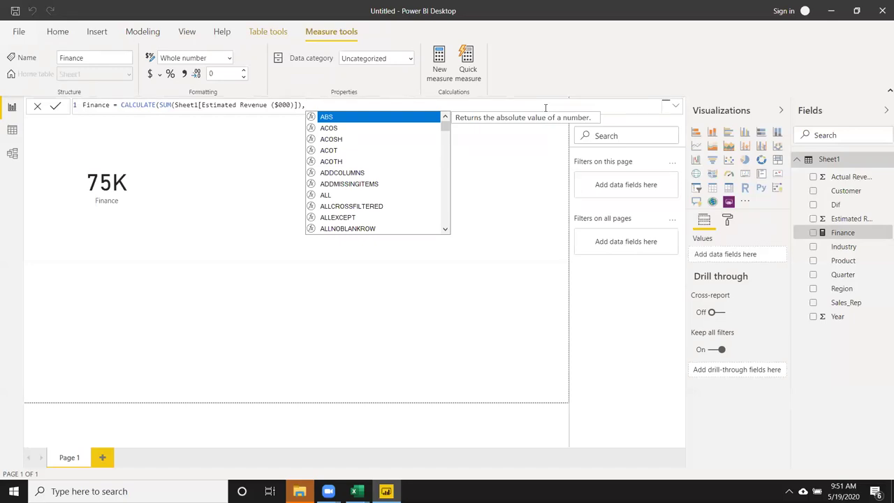
{"action": "type", "text": "dif"}
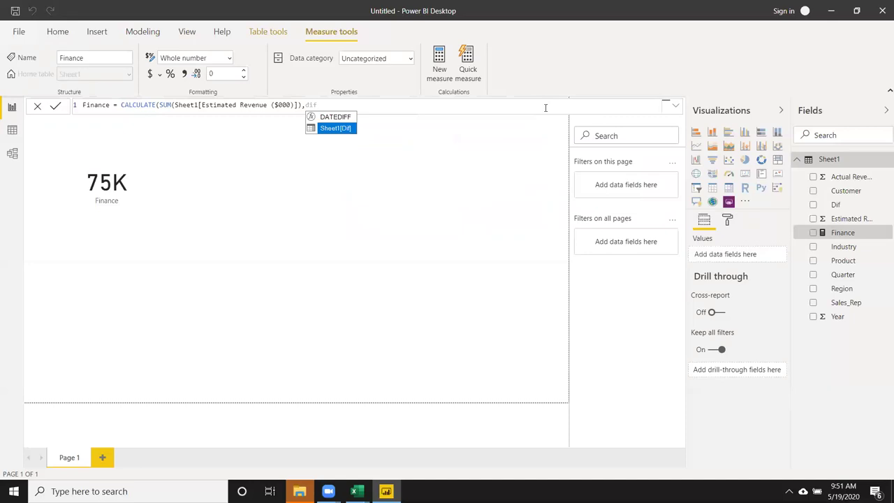
{"action": "key", "text": "Tab"}
{"action": "type", "text": ">=0,"}
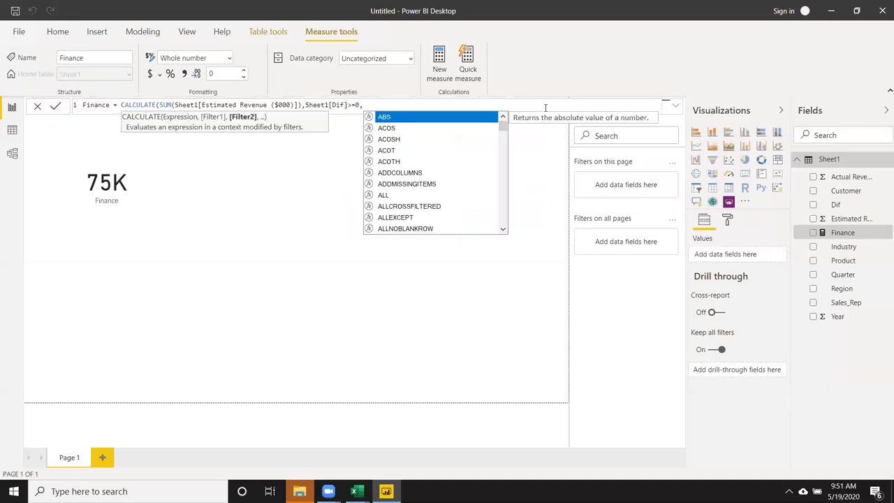
{"action": "type", "text": "d"}
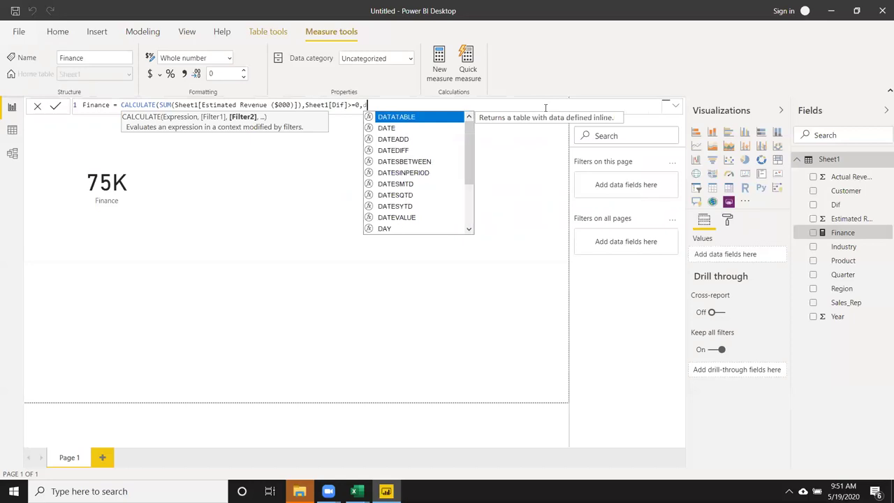
{"action": "type", "text": "i"}
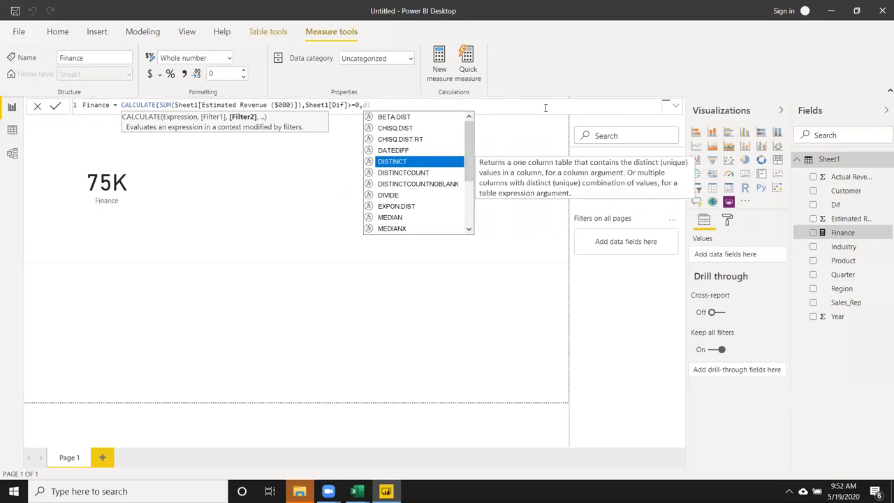
{"action": "type", "text": "f"}
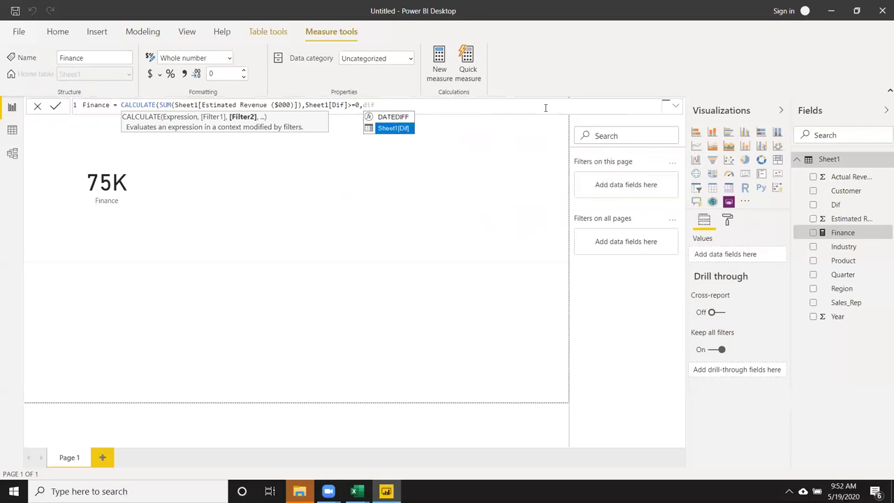
{"action": "key", "text": "Tab"}
{"action": "type", "text": "<="}
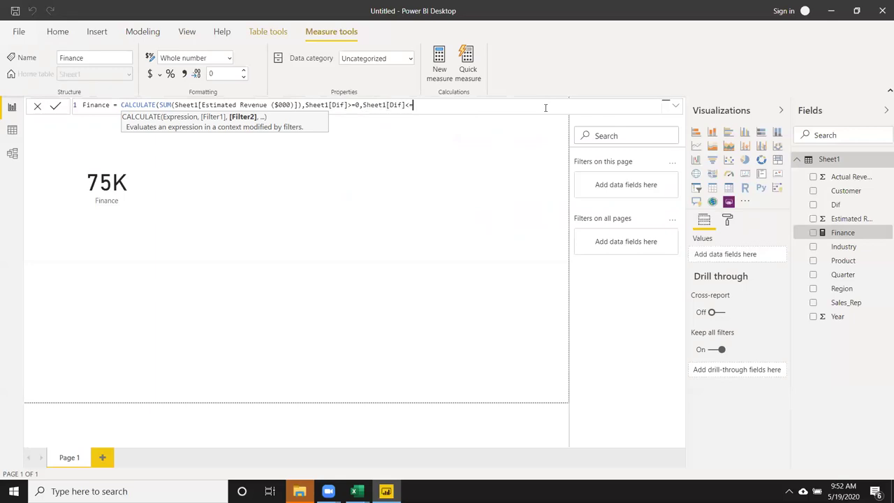
{"action": "type", "text": "80)"}
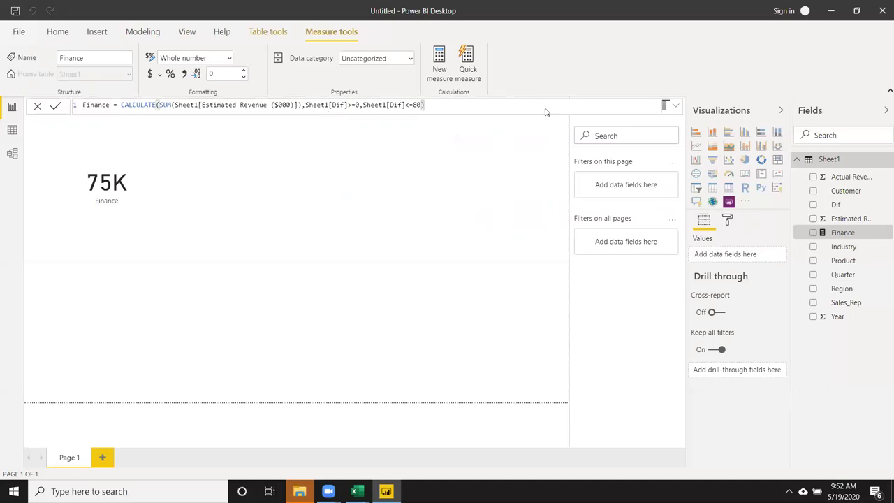
{"action": "key", "text": "Return"}
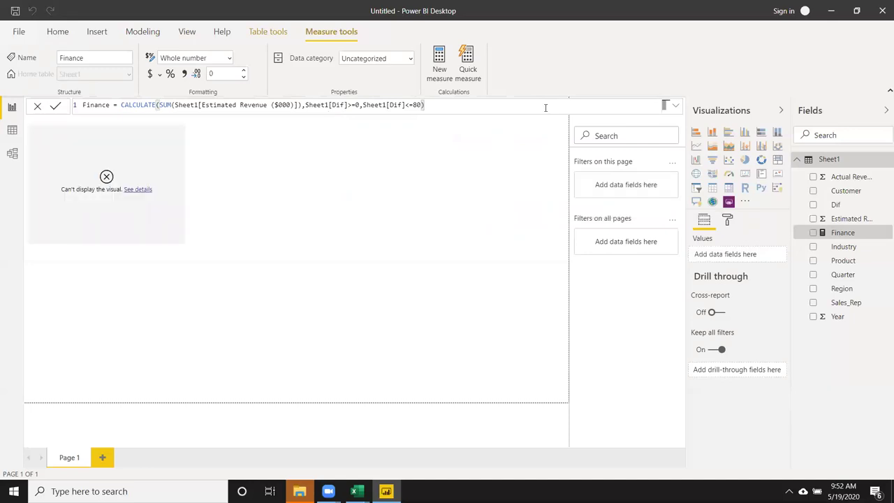
Step: Change the Dif filters to strict comparisons, >0 and <80, and commit the measure
{"action": "left_click", "coordinate": [373, 107]}
{"action": "left_click", "coordinate": [355, 106]}
{"action": "key", "text": "BackSpace"}
{"action": "left_click", "coordinate": [404, 106]}
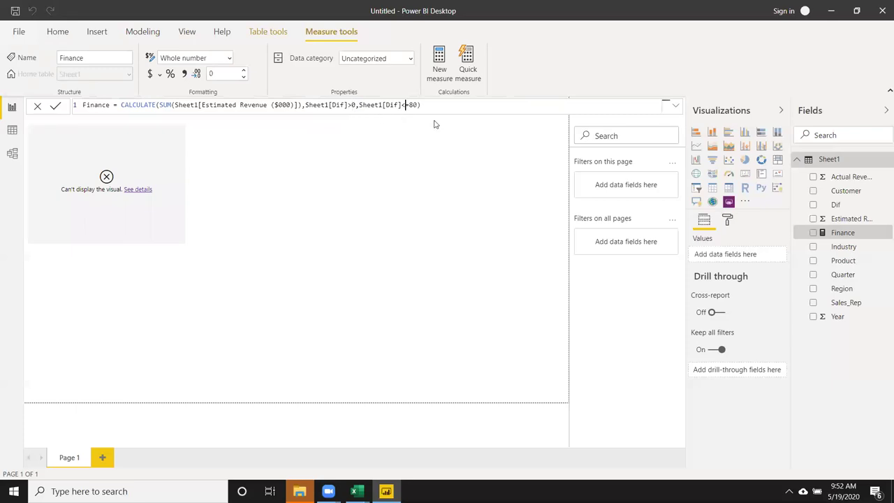
{"action": "key", "text": "Delete"}
{"action": "key", "text": "Return"}
Step: In Data view, change Sheet1's Dif column type to Whole number and confirm the change
{"action": "left_click", "coordinate": [12, 131]}
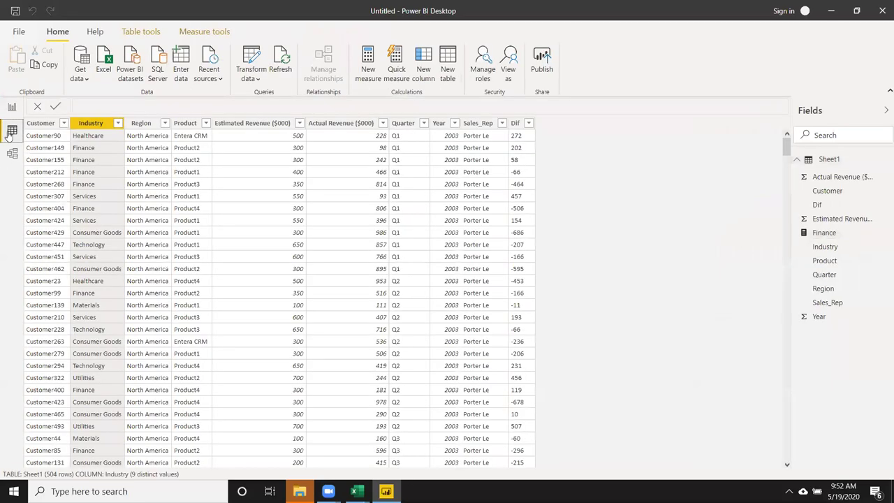
{"action": "left_click", "coordinate": [515, 124]}
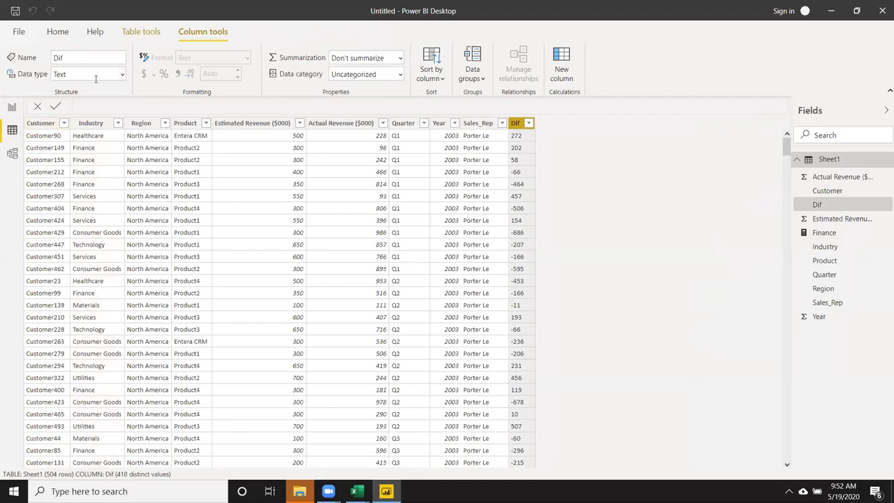
{"action": "left_click", "coordinate": [122, 74]}
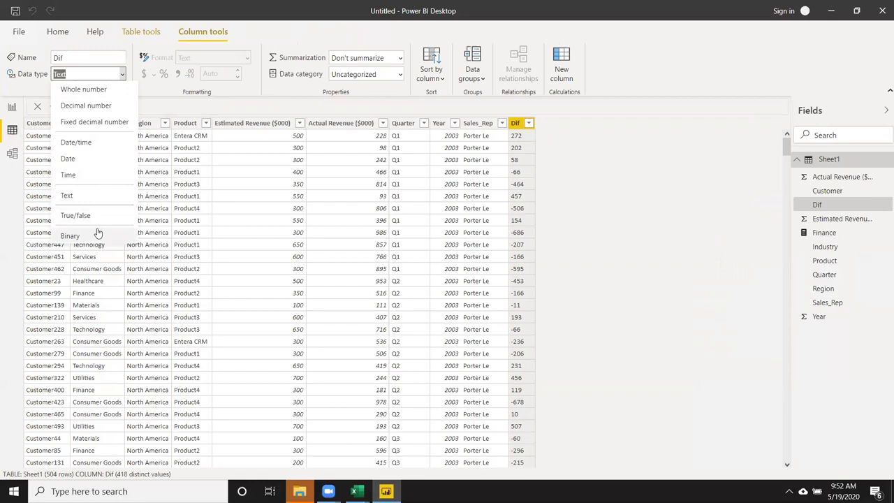
{"action": "left_click", "coordinate": [95, 96]}
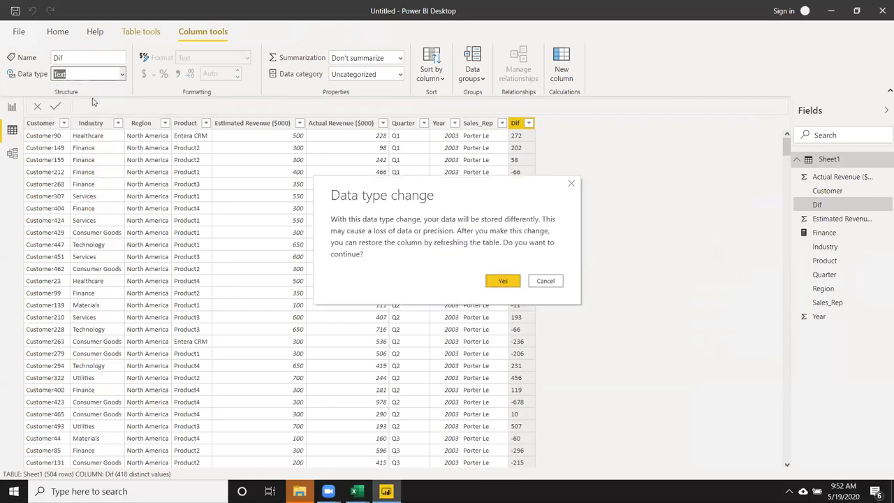
{"action": "left_click", "coordinate": [501, 283]}
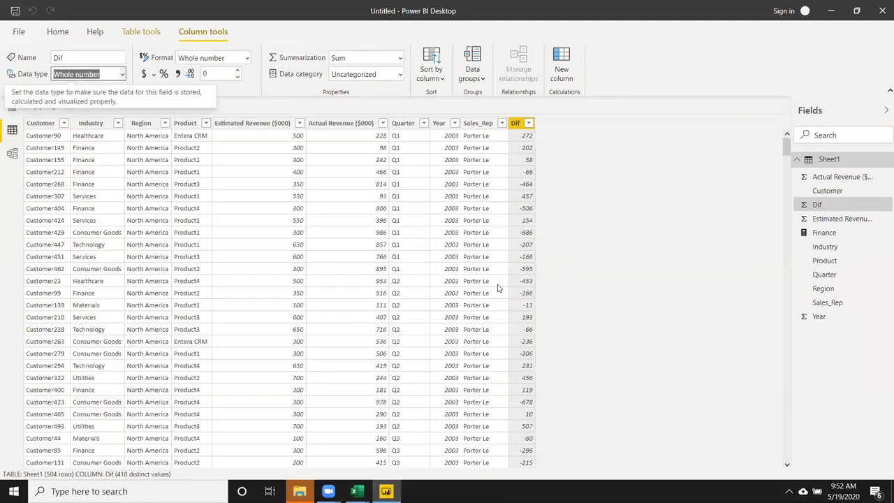
Step: Rewrite the Finance measure filters as Sheet1[Industry]="Finance",Sheet1[Dif]>0 and commit it
{"action": "left_click", "coordinate": [11, 112]}
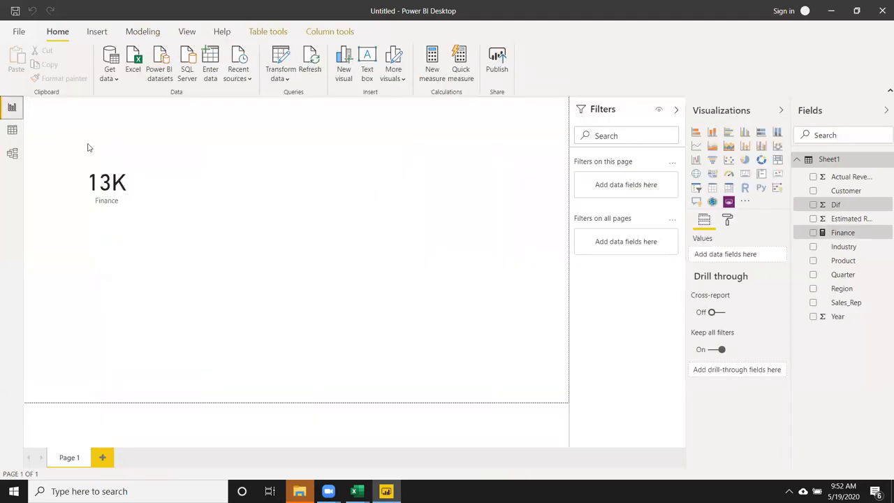
{"action": "left_click", "coordinate": [122, 184]}
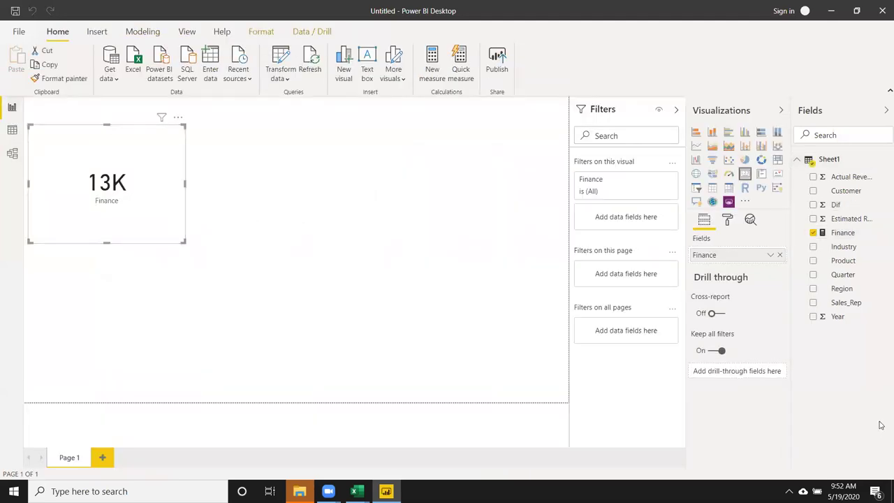
{"action": "left_click", "coordinate": [843, 235]}
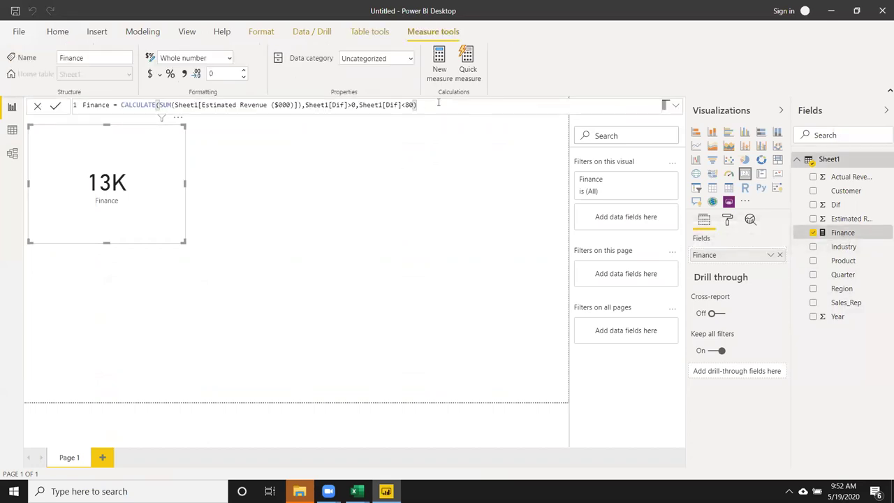
{"action": "key", "text": "BackSpace"}
{"action": "key", "text": "BackSpace"}
{"action": "key", "text": "BackSpace"}
{"action": "key", "text": "BackSpace"}
{"action": "key", "text": "BackSpace"}
{"action": "key", "text": "BackSpace"}
{"action": "key", "text": "BackSpace"}
{"action": "key", "text": "BackSpace"}
{"action": "key", "text": "BackSpace"}
{"action": "key", "text": "BackSpace"}
{"action": "key", "text": "BackSpace"}
{"action": "key", "text": "BackSpace"}
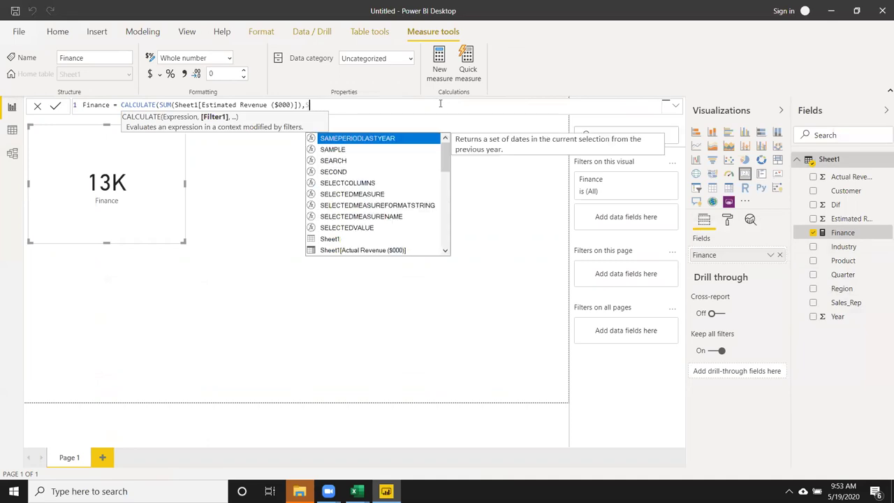
{"action": "key", "text": "BackSpace"}
{"action": "type", "text": "ind"}
{"action": "key", "text": "Tab"}
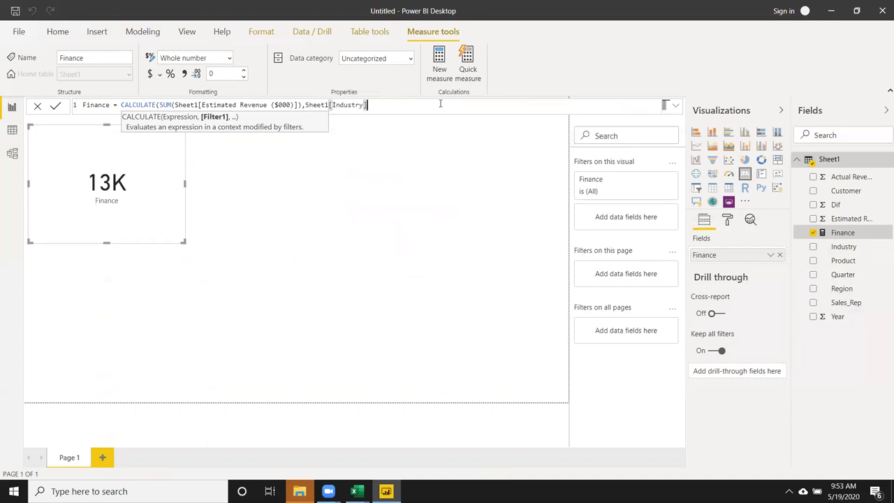
{"action": "type", "text": "="}
{"action": "type", "text": "\"Finance"}
{"action": "type", "text": "\""}
{"action": "type", "text": ",Sheet1["}
{"action": "type", "text": "Dif"}
{"action": "key", "text": "Tab"}
{"action": "type", "text": ">0"}
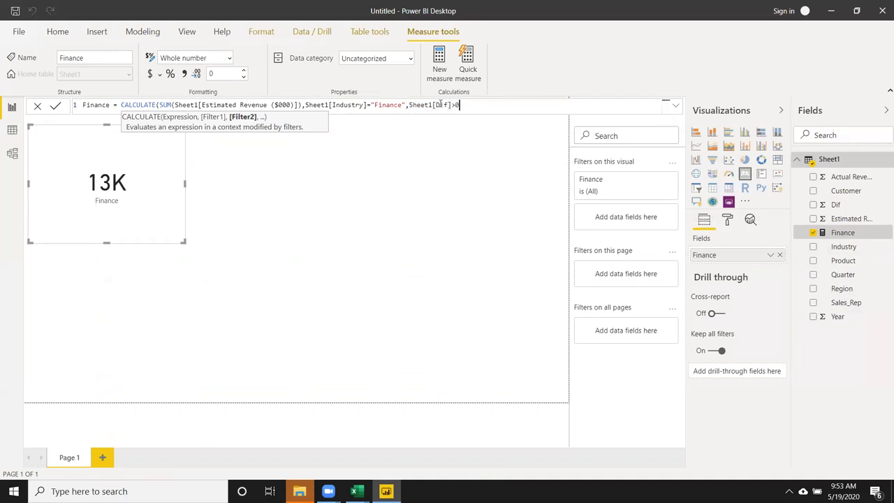
{"action": "type", "text": ")"}
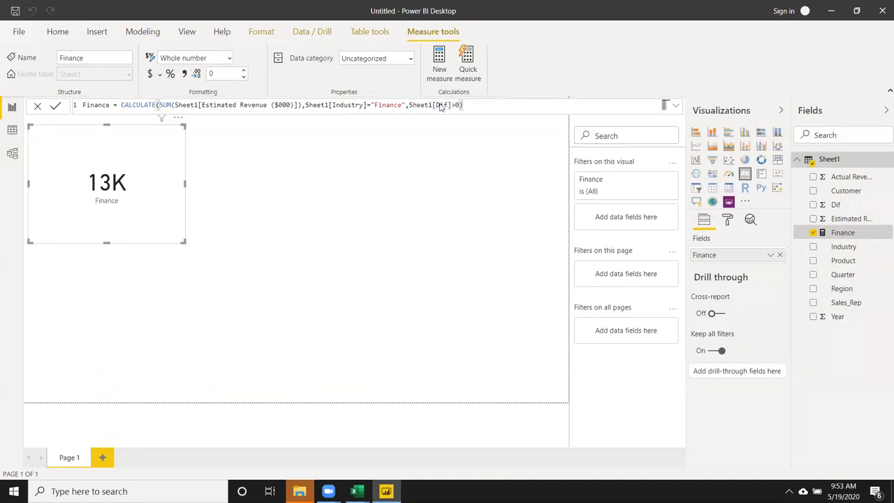
{"action": "key", "text": "Return"}
Step: Reselect the 14K Finance card and reopen its measure formula
{"action": "left_click", "coordinate": [455, 194]}
{"action": "left_click", "coordinate": [133, 194]}
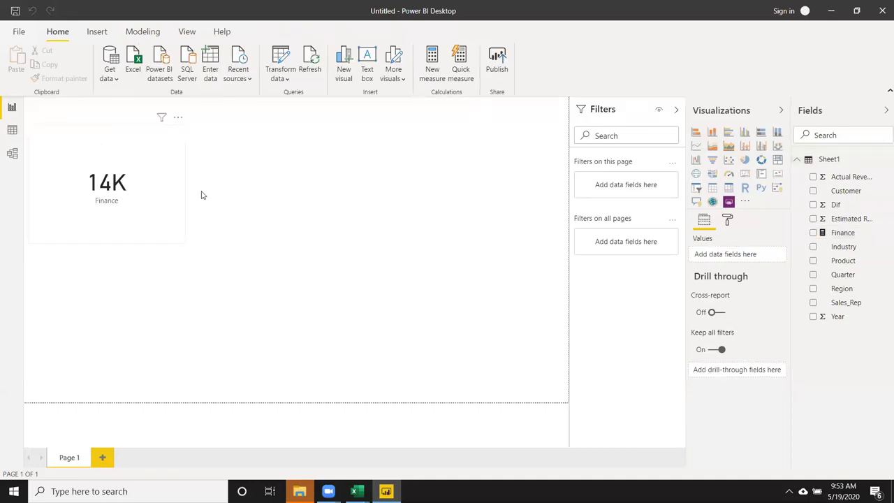
{"action": "left_click", "coordinate": [836, 235]}
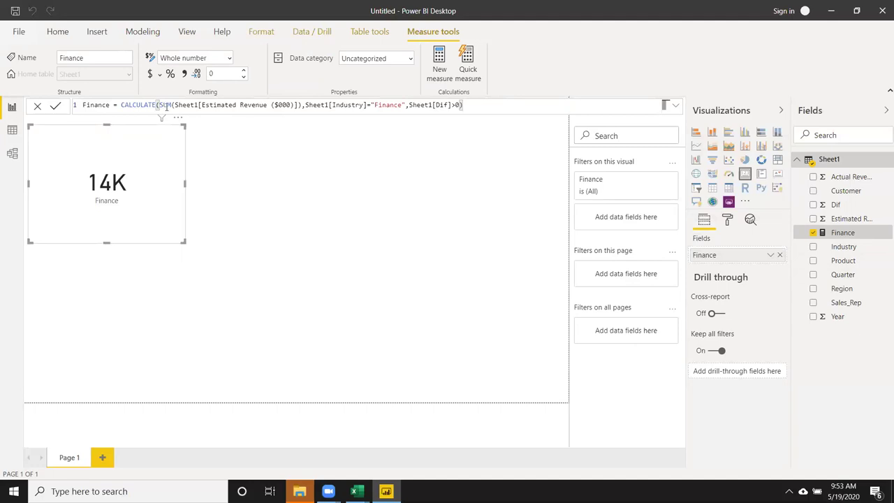
Step: Replace the comma before the Sheet1[Dif] condition in the Finance formula with a | character
{"action": "left_click", "coordinate": [166, 105]}
{"action": "left_click", "coordinate": [406, 105]}
{"action": "type", "text": ","}
{"action": "type", "text": " |"}
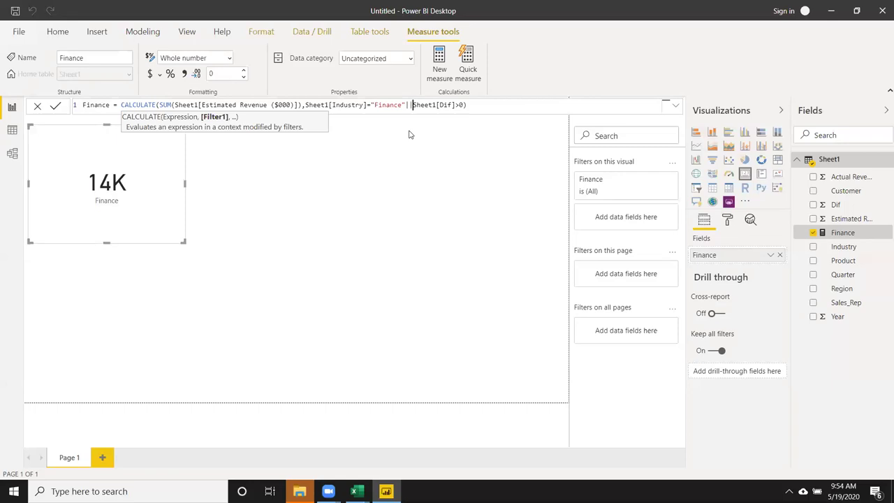
Step: Complete the || operator, commit the formula, then delete the broken Finance card
{"action": "type", "text": "|"}
{"action": "key", "text": "Return"}
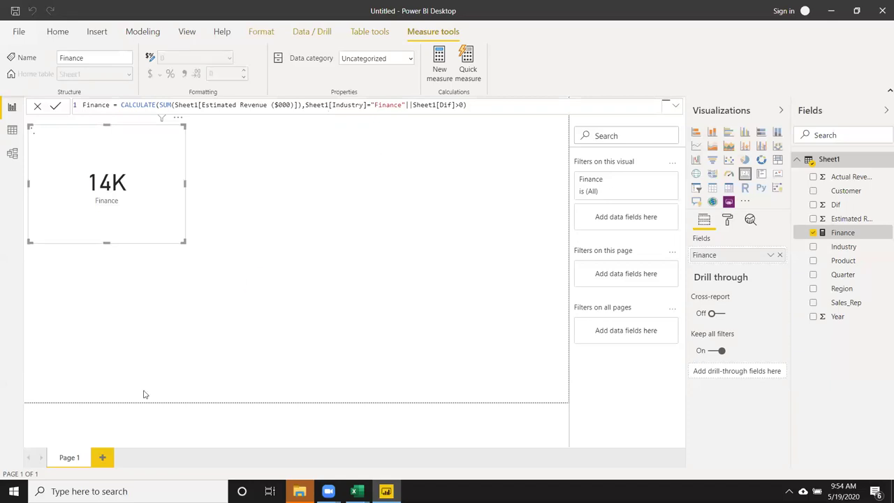
{"action": "left_click", "coordinate": [172, 214]}
{"action": "key", "text": "Delete"}
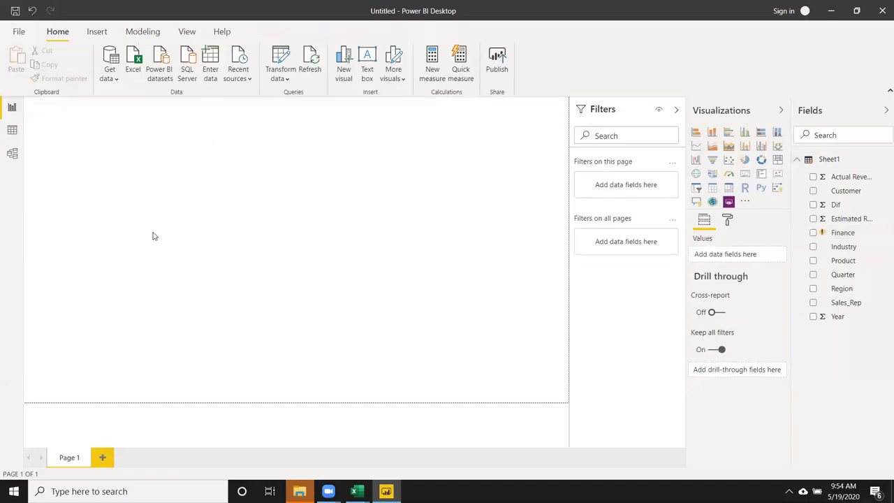
Step: Delete the Finance measure from the Fields pane and confirm
{"action": "right_click", "coordinate": [842, 233]}
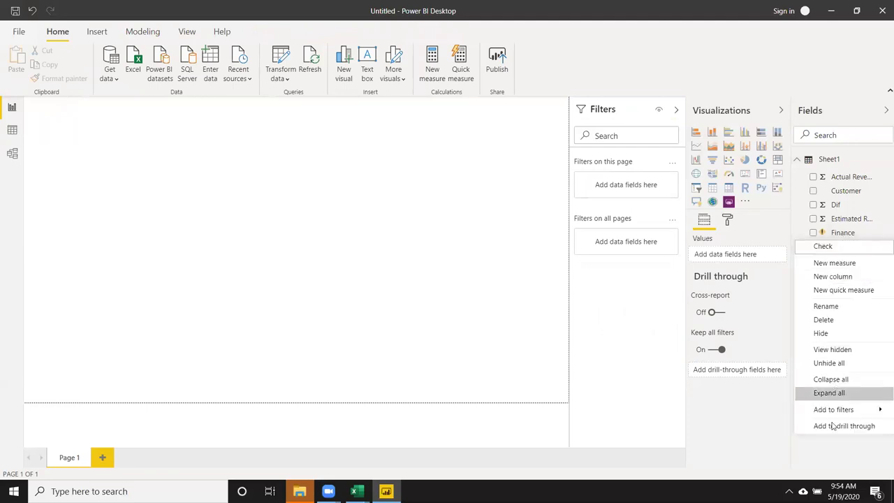
{"action": "left_click", "coordinate": [824, 319]}
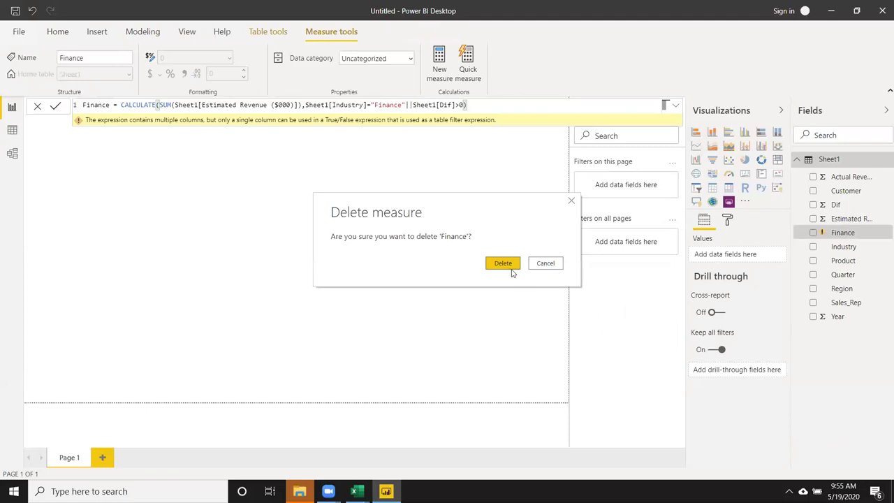
{"action": "left_click", "coordinate": [512, 269]}
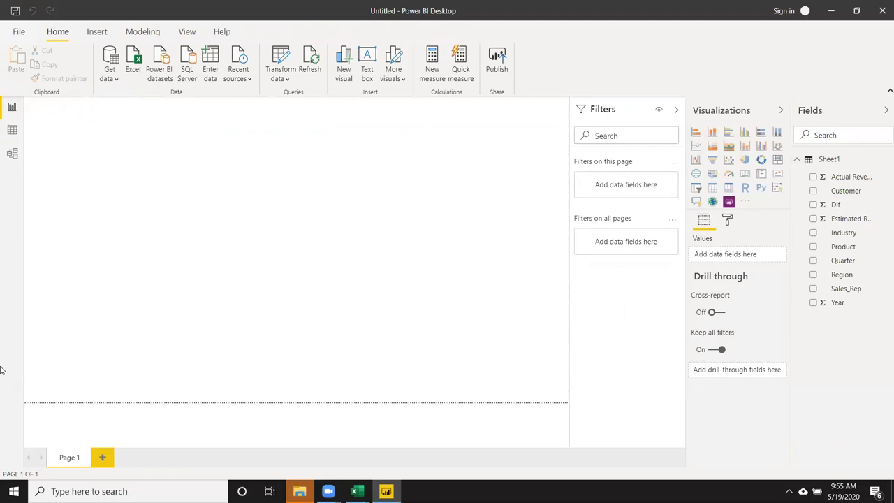
Step: Switch to Sheet1's Data view and briefly open, then close, Power Query Editor
{"action": "left_click", "coordinate": [13, 131]}
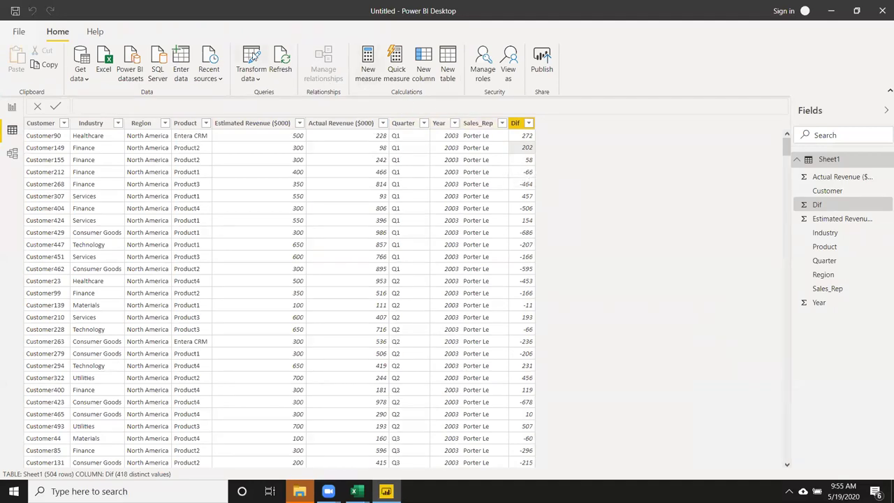
{"action": "left_click", "coordinate": [254, 55]}
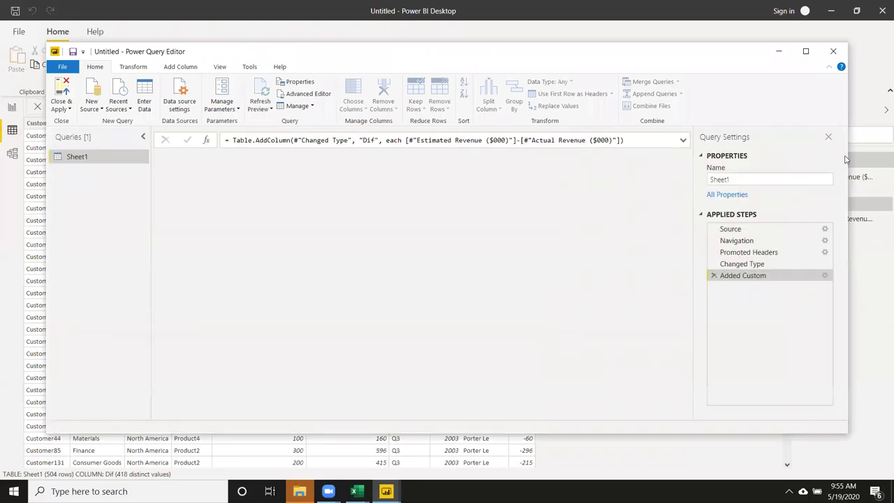
{"action": "left_click", "coordinate": [834, 53]}
Step: Reopen Power Query Editor on Sheet1 via Home > Transform data > Transform data
{"action": "left_click", "coordinate": [475, 173]}
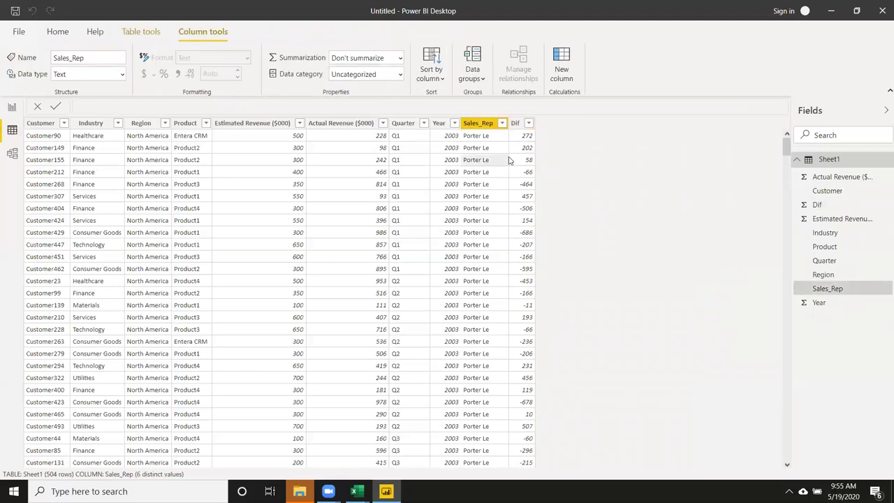
{"action": "left_click", "coordinate": [58, 32]}
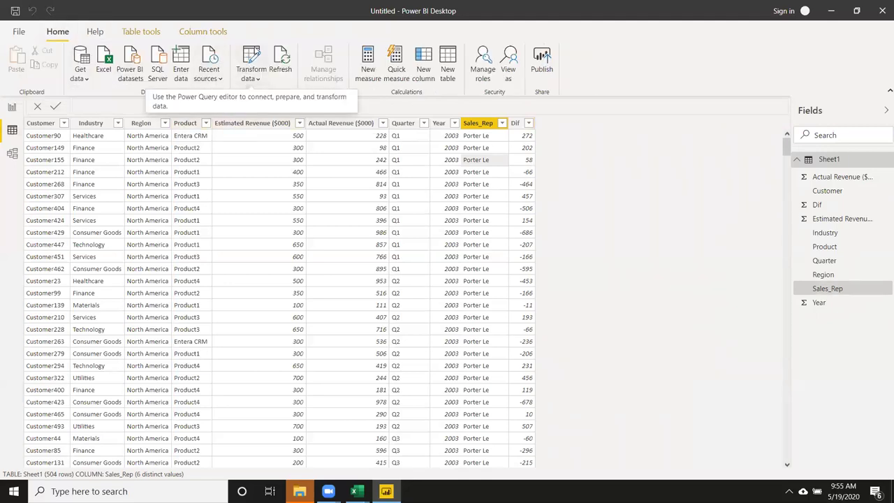
{"action": "left_click", "coordinate": [264, 83]}
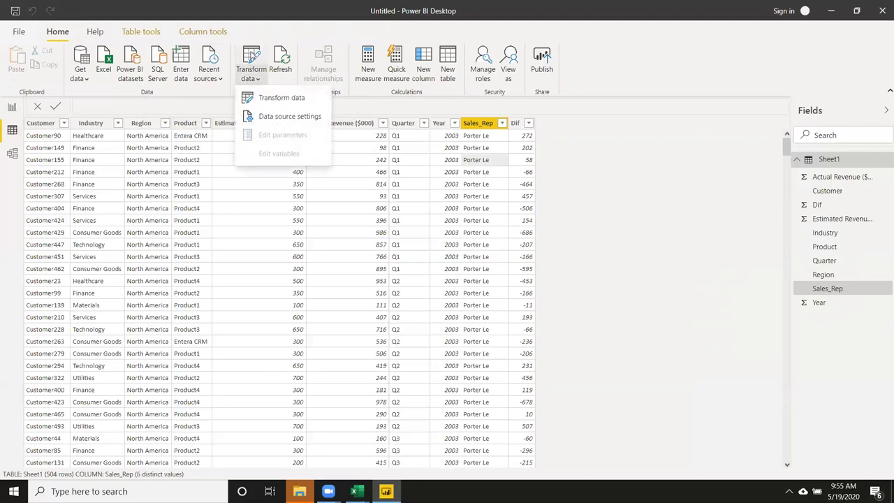
{"action": "left_click", "coordinate": [251, 55]}
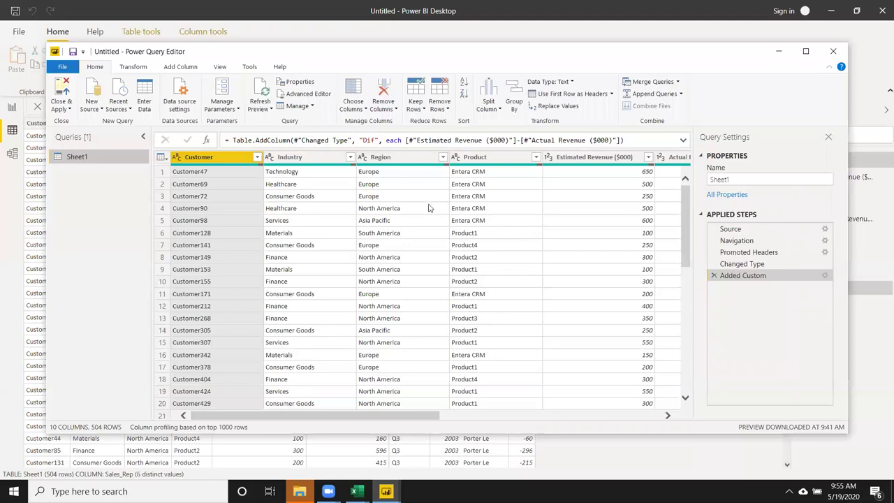
{"action": "left_click", "coordinate": [314, 208]}
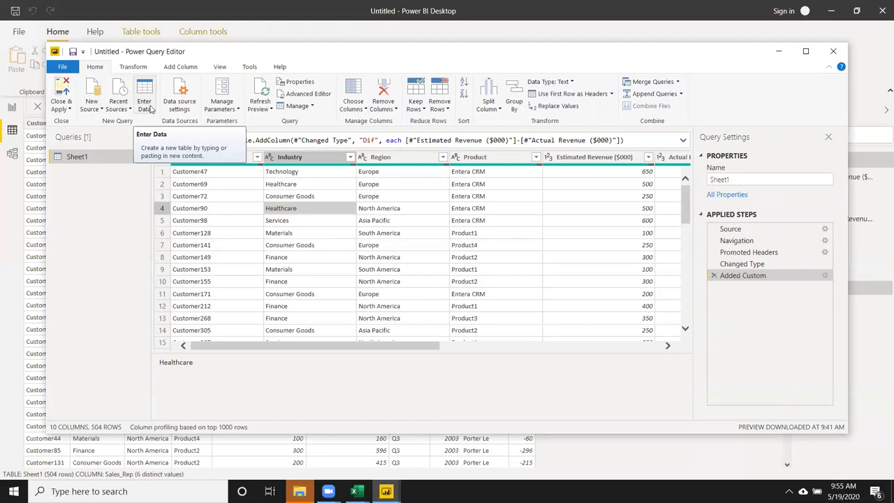
{"action": "left_click", "coordinate": [305, 219]}
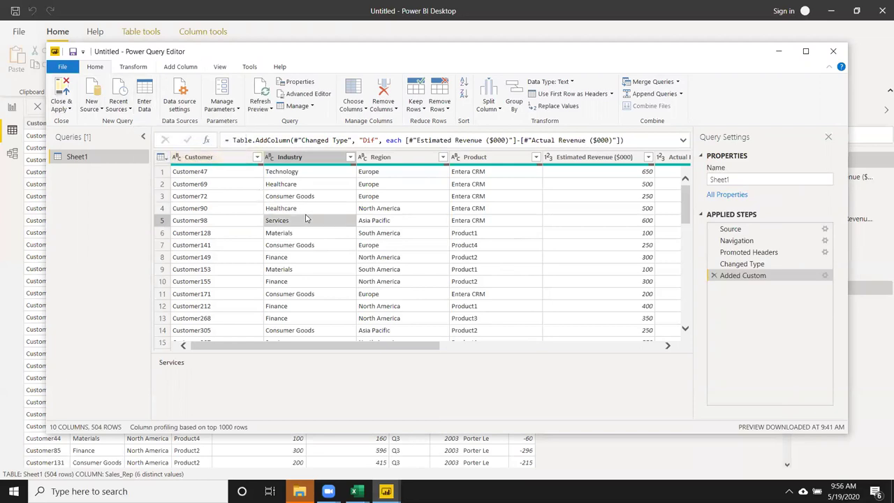
{"action": "left_click", "coordinate": [307, 208]}
{"action": "scroll", "coordinate": [585, 241], "scroll_direction": "down", "scroll_amount": 1}
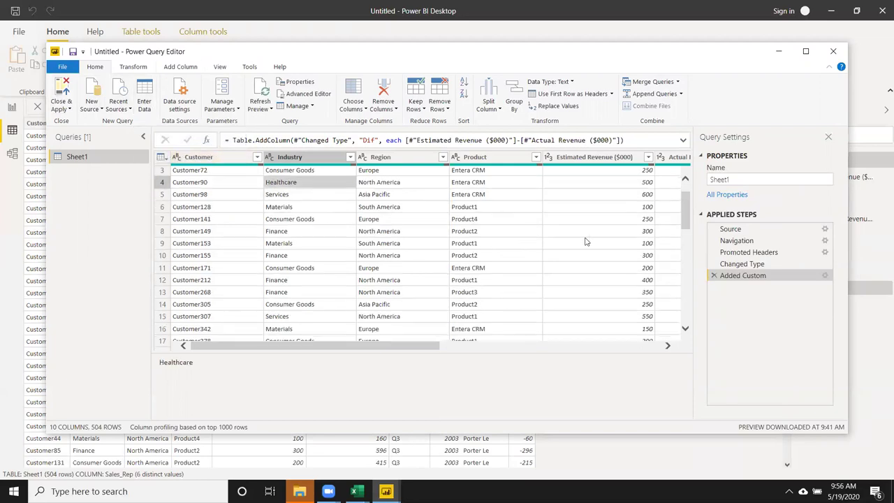
{"action": "scroll", "coordinate": [585, 241], "scroll_direction": "down", "scroll_amount": 3}
{"action": "left_click_drag", "start_coordinate": [685, 241], "coordinate": [688, 314]}
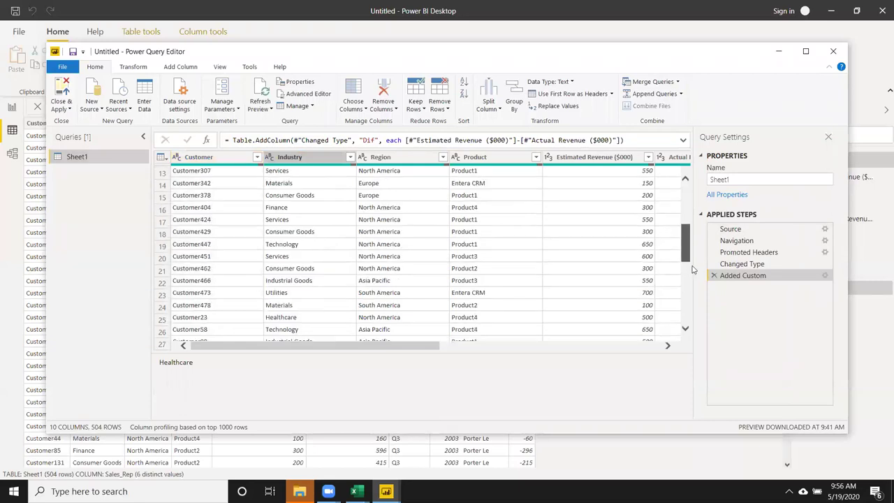
{"action": "scroll", "coordinate": [247, 316], "scroll_direction": "down", "scroll_amount": 10}
{"action": "scroll", "coordinate": [246, 316], "scroll_direction": "down", "scroll_amount": 10}
{"action": "scroll", "coordinate": [246, 316], "scroll_direction": "down", "scroll_amount": 10}
{"action": "scroll", "coordinate": [246, 316], "scroll_direction": "down", "scroll_amount": 10}
{"action": "scroll", "coordinate": [246, 316], "scroll_direction": "down", "scroll_amount": 5}
{"action": "scroll", "coordinate": [246, 317], "scroll_direction": "down", "scroll_amount": 6}
{"action": "scroll", "coordinate": [247, 316], "scroll_direction": "down", "scroll_amount": 5}
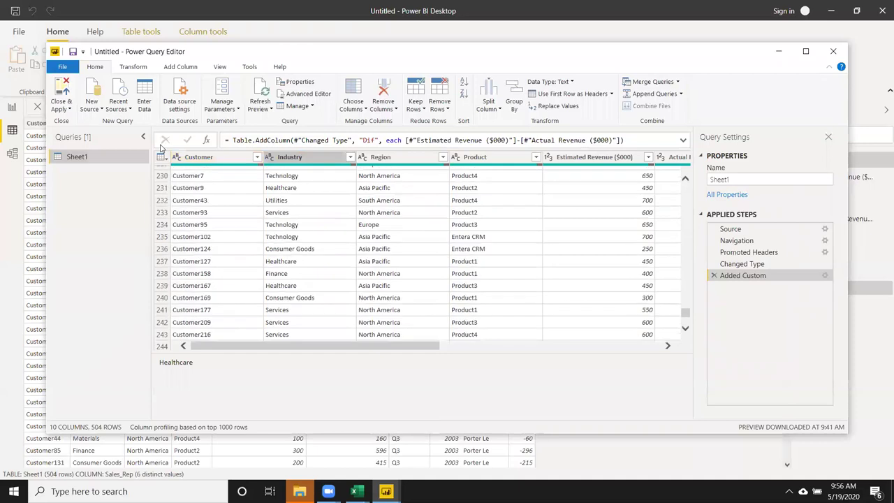
{"action": "left_click", "coordinate": [145, 105]}
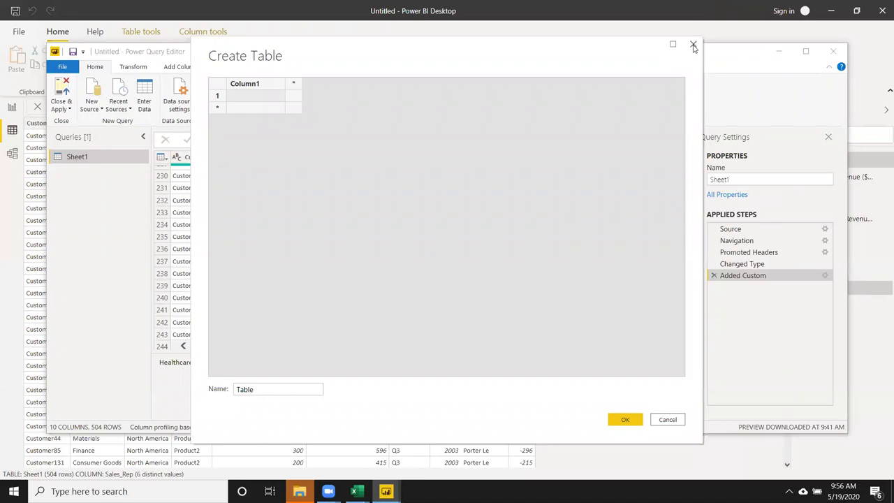
{"action": "left_click", "coordinate": [694, 44]}
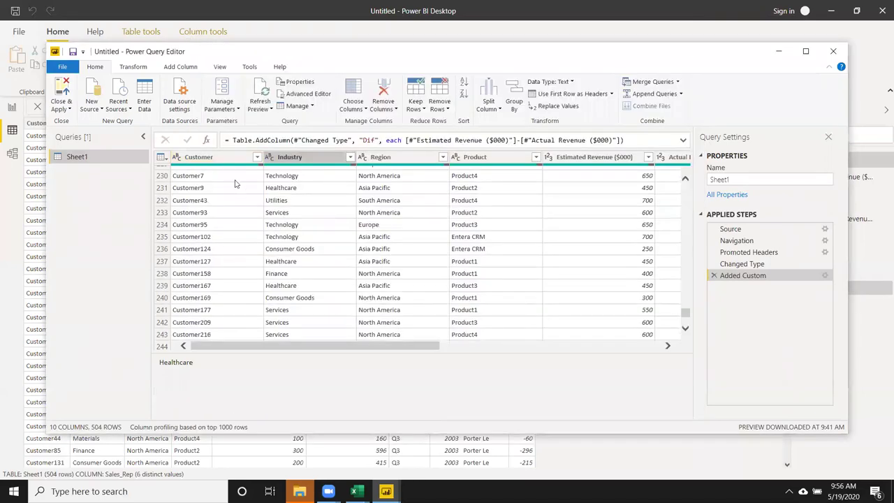
{"action": "left_click", "coordinate": [283, 213]}
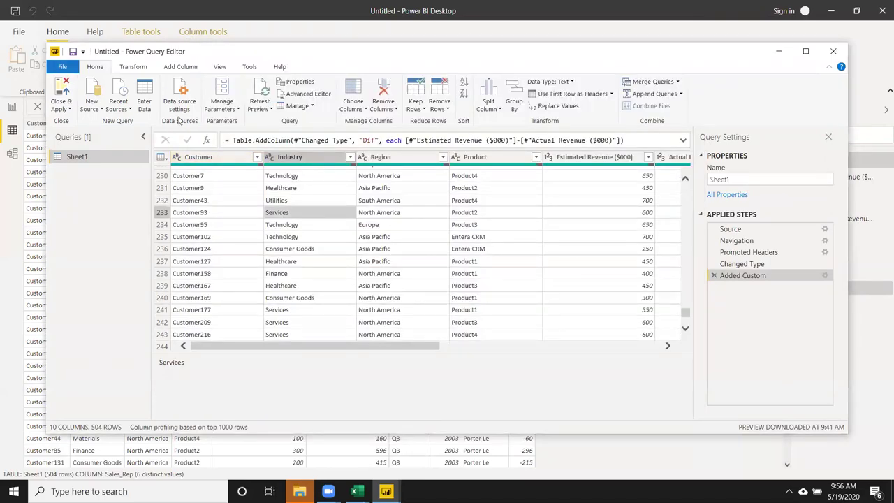
{"action": "scroll", "coordinate": [245, 202], "scroll_direction": "up", "scroll_amount": 8}
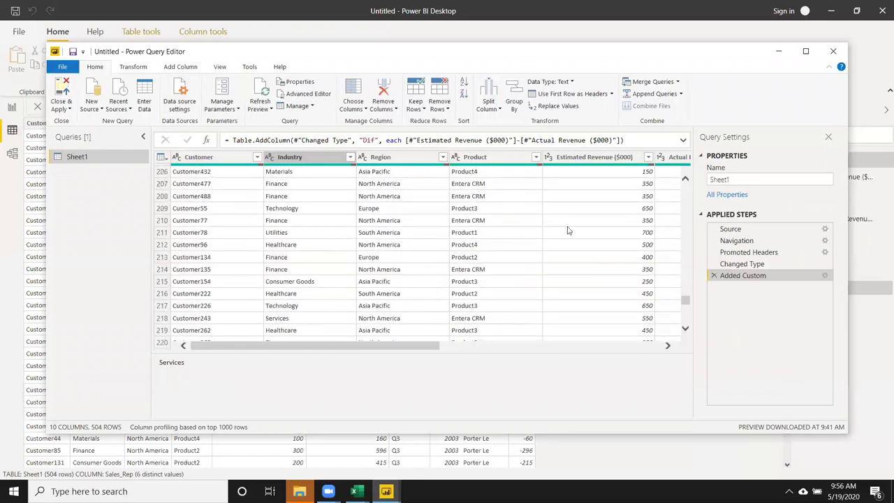
{"action": "left_click_drag", "start_coordinate": [686, 299], "coordinate": [686, 185]}
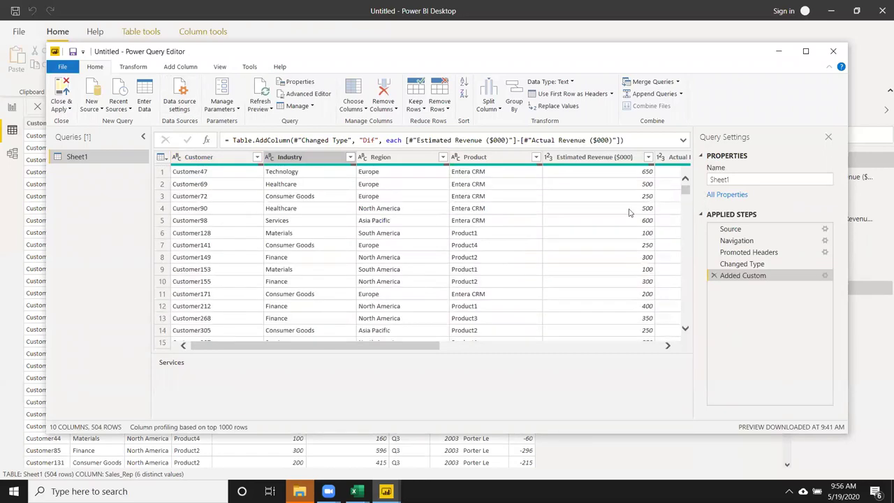
{"action": "left_click", "coordinate": [309, 208]}
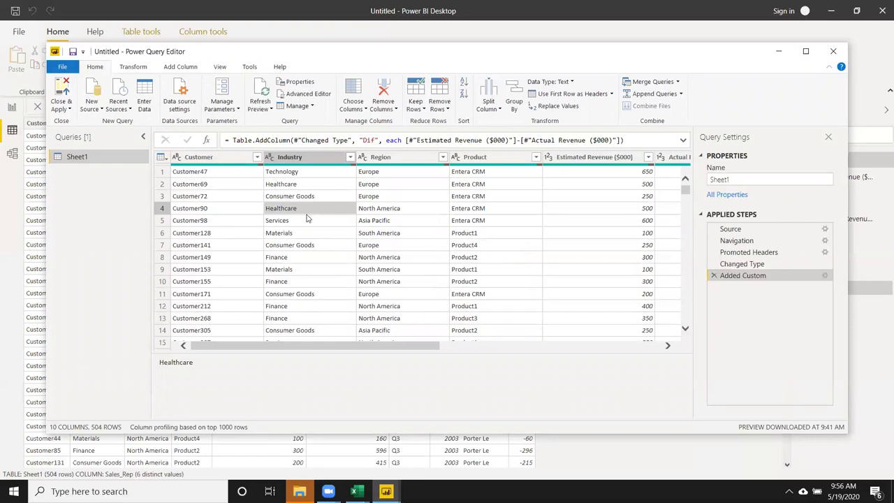
Step: Create a new parameter, Parameter1, keeping type Any and suggested values Any value
{"action": "left_click", "coordinate": [223, 95]}
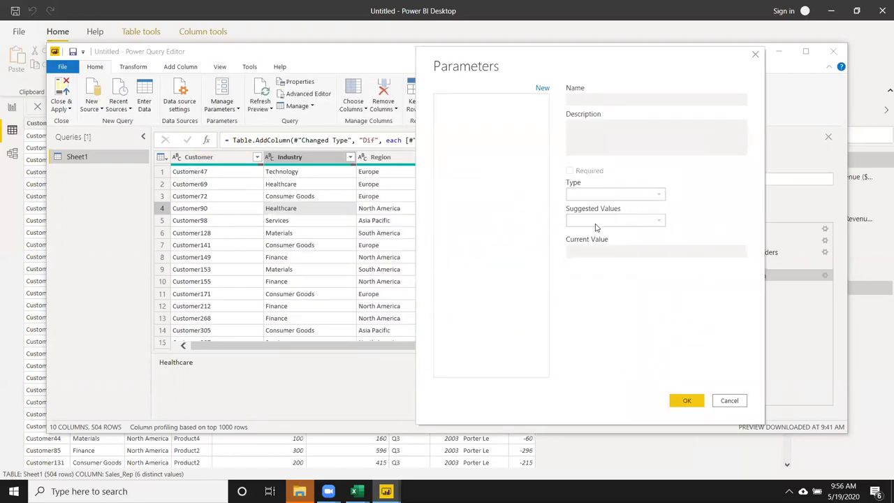
{"action": "left_click", "coordinate": [542, 89]}
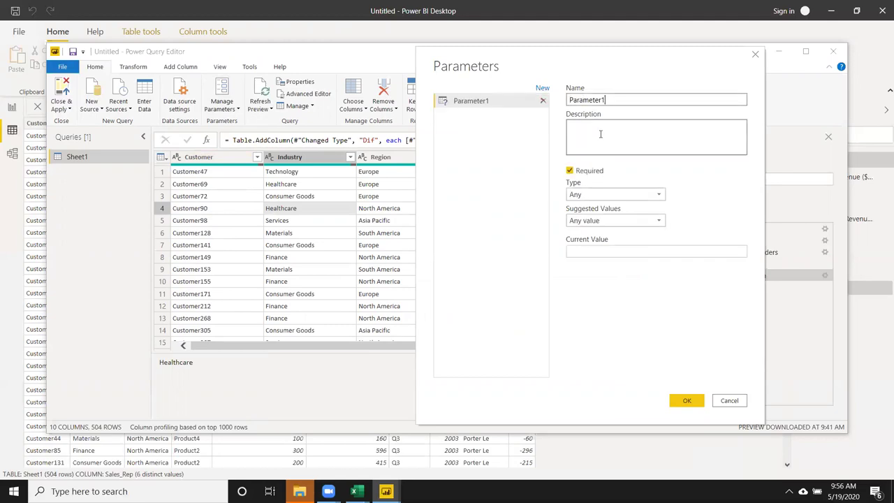
{"action": "left_click", "coordinate": [582, 222]}
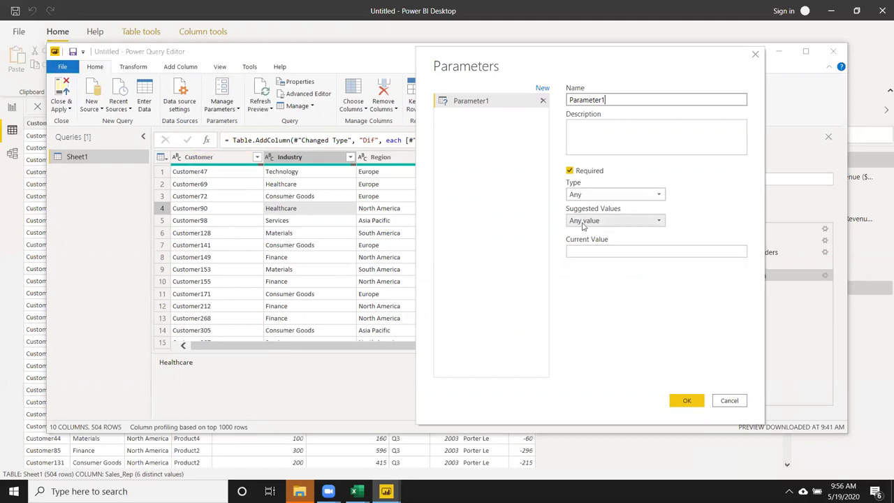
{"action": "left_click", "coordinate": [583, 231]}
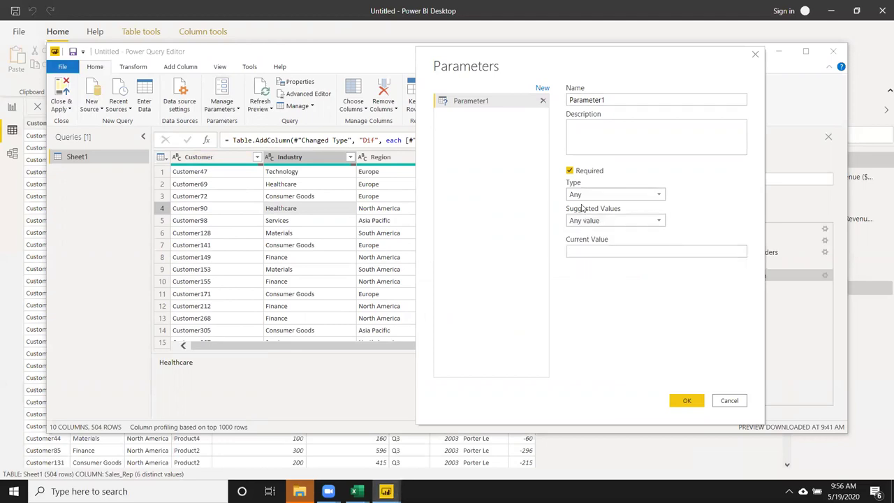
{"action": "left_click", "coordinate": [579, 196]}
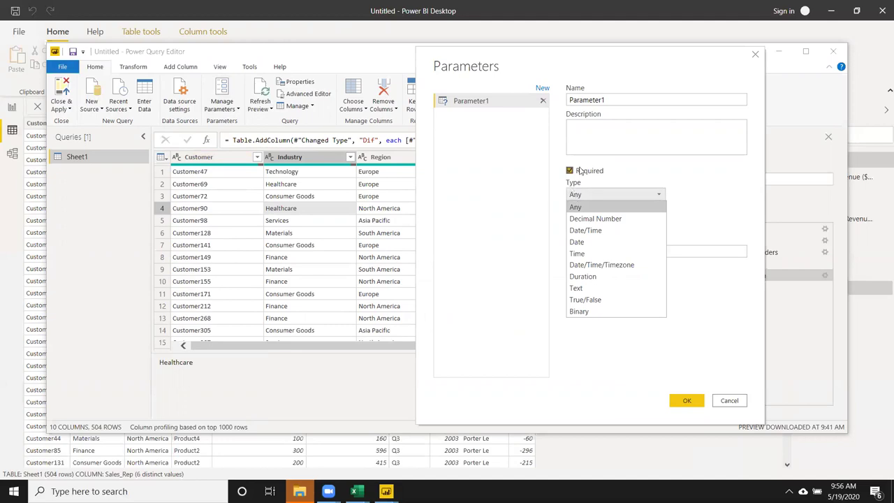
{"action": "left_click", "coordinate": [600, 150]}
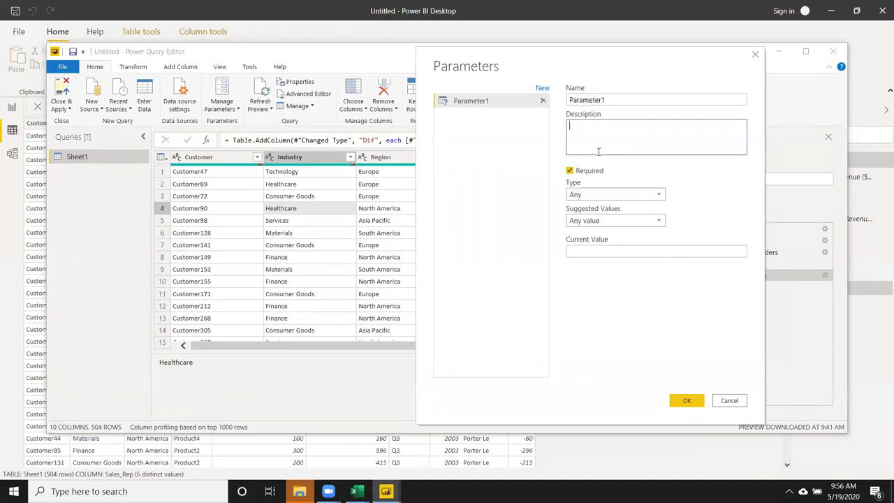
{"action": "left_click", "coordinate": [459, 107]}
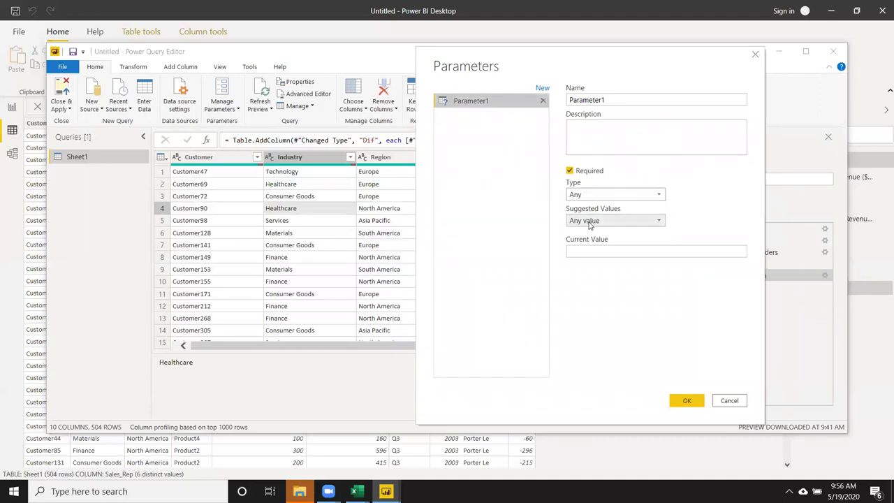
{"action": "left_click", "coordinate": [594, 250]}
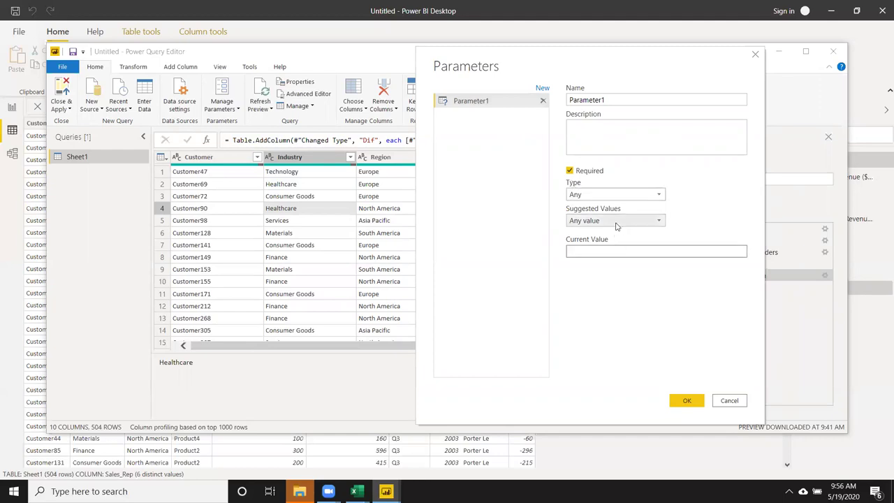
{"action": "left_click", "coordinate": [610, 194]}
{"action": "left_click", "coordinate": [609, 196]}
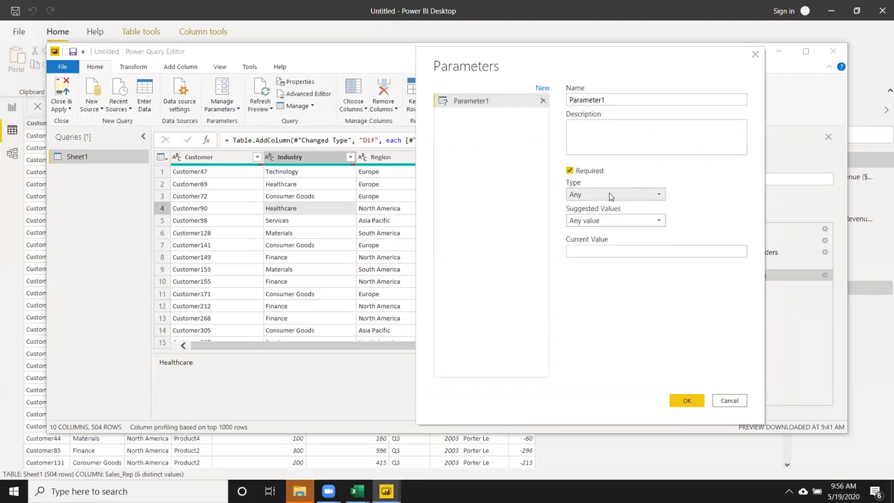
Step: Give Parameter1 the current value Services and confirm it
{"action": "left_click", "coordinate": [587, 123]}
{"action": "type", "text": "s"}
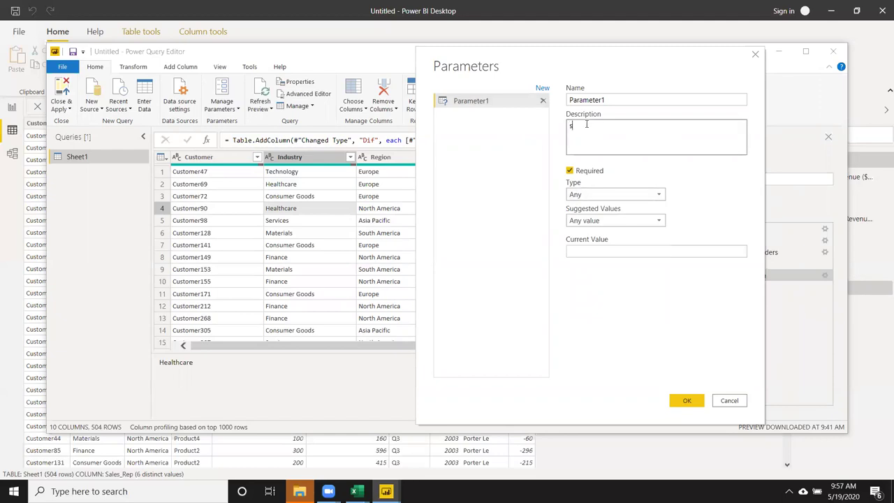
{"action": "key", "text": "BackSpace"}
{"action": "left_click", "coordinate": [687, 402]}
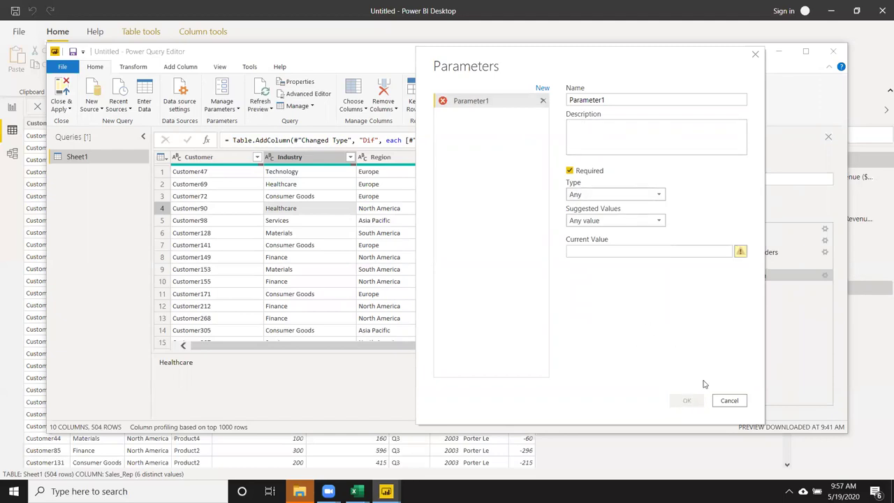
{"action": "left_click", "coordinate": [705, 254]}
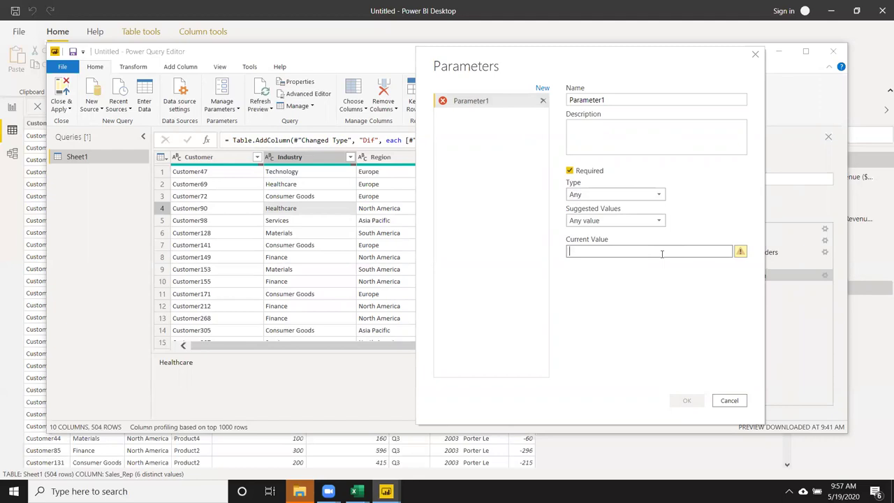
{"action": "type", "text": "Services"}
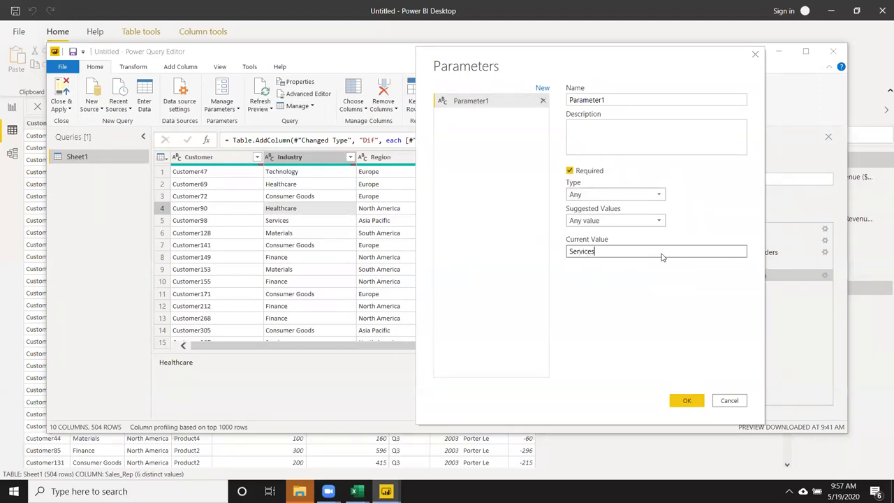
{"action": "left_click", "coordinate": [686, 400]}
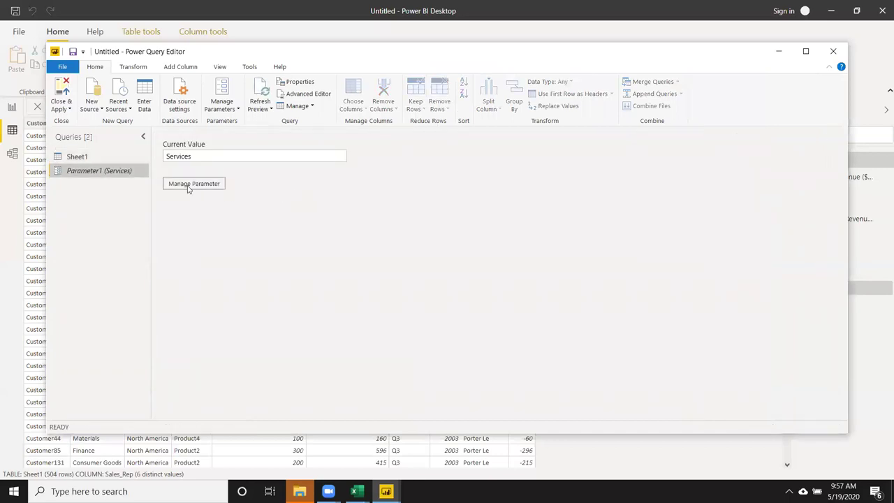
Step: Delete Parameter1 from the Queries pane and return to the Sheet1 query preview
{"action": "left_click", "coordinate": [102, 163]}
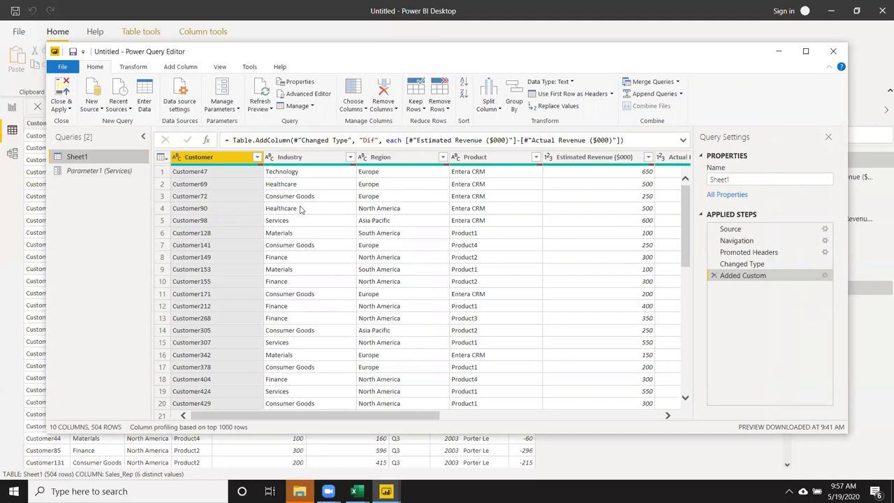
{"action": "left_click", "coordinate": [301, 210]}
{"action": "left_click", "coordinate": [103, 171]}
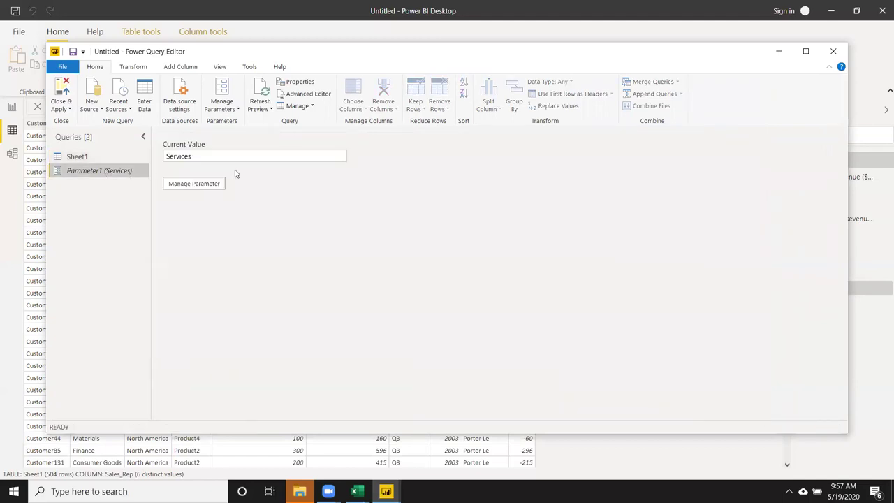
{"action": "right_click", "coordinate": [101, 179]}
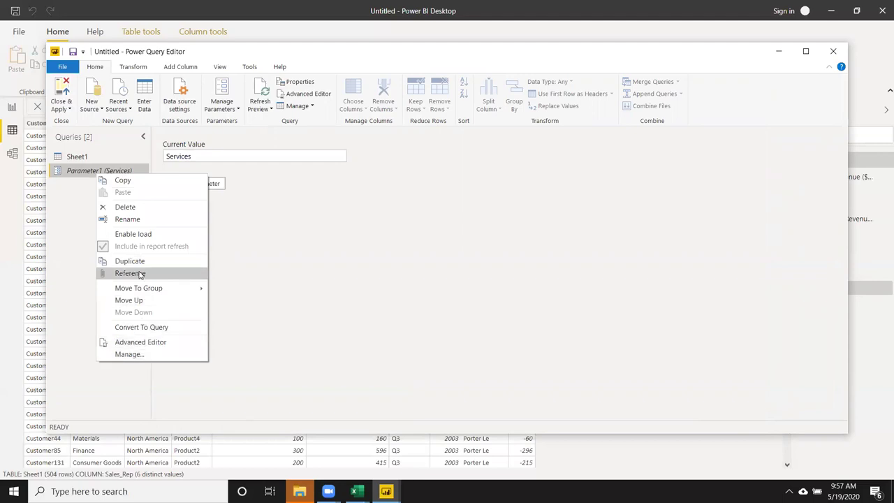
{"action": "left_click", "coordinate": [126, 207]}
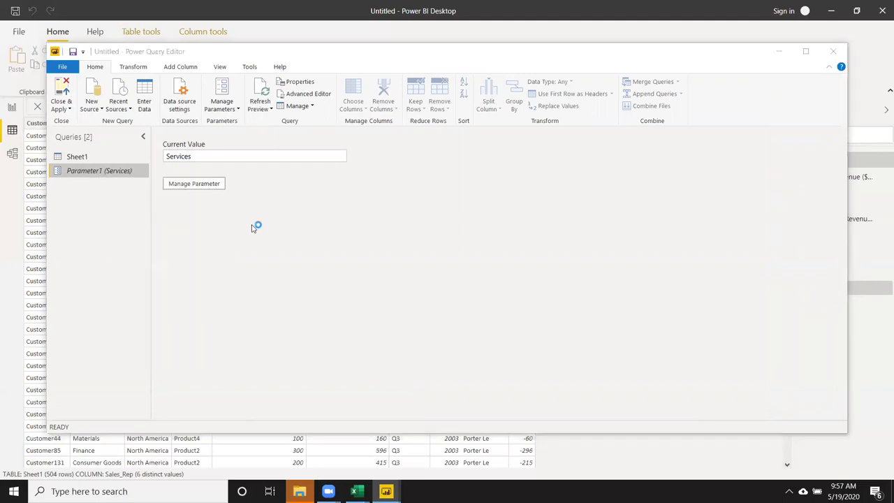
{"action": "left_click", "coordinate": [500, 263]}
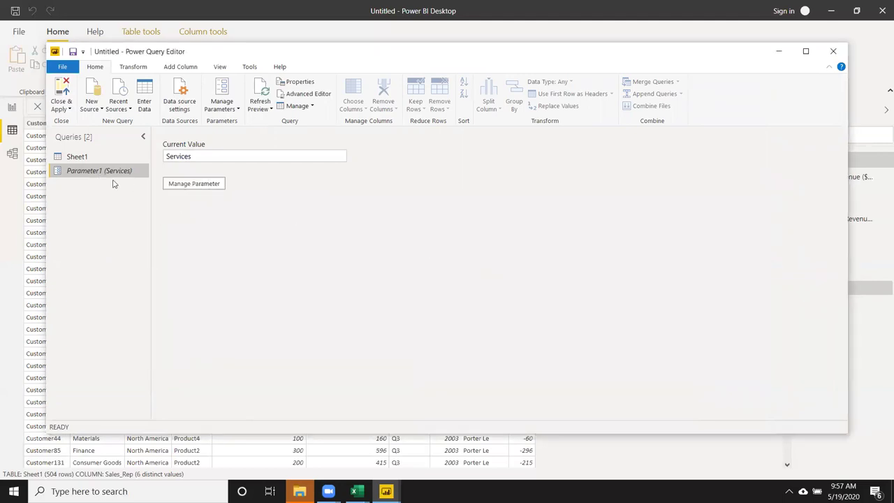
{"action": "left_click", "coordinate": [78, 158]}
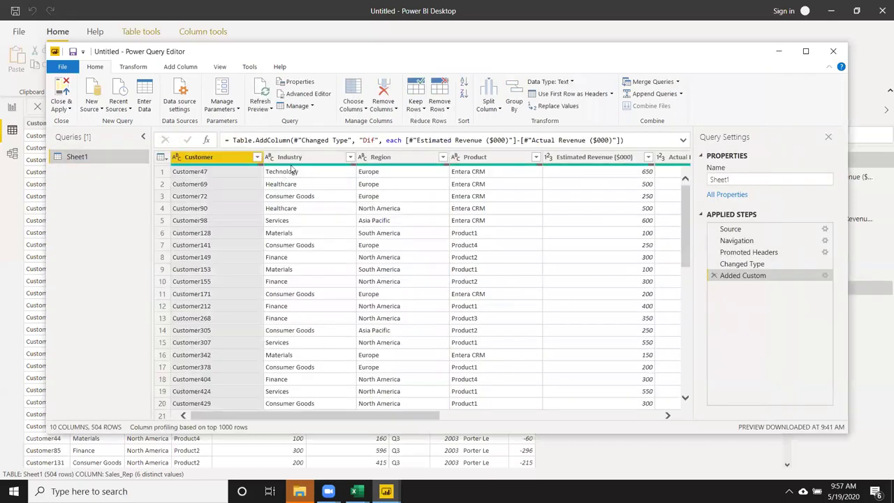
Step: Filter Sheet1's Industry column to keep only Finance, then Close & Apply
{"action": "left_click", "coordinate": [427, 185]}
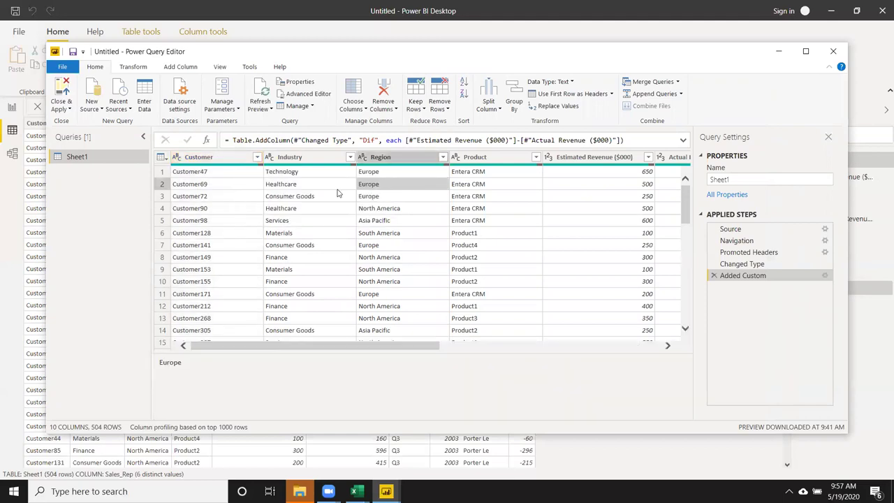
{"action": "left_click", "coordinate": [321, 184]}
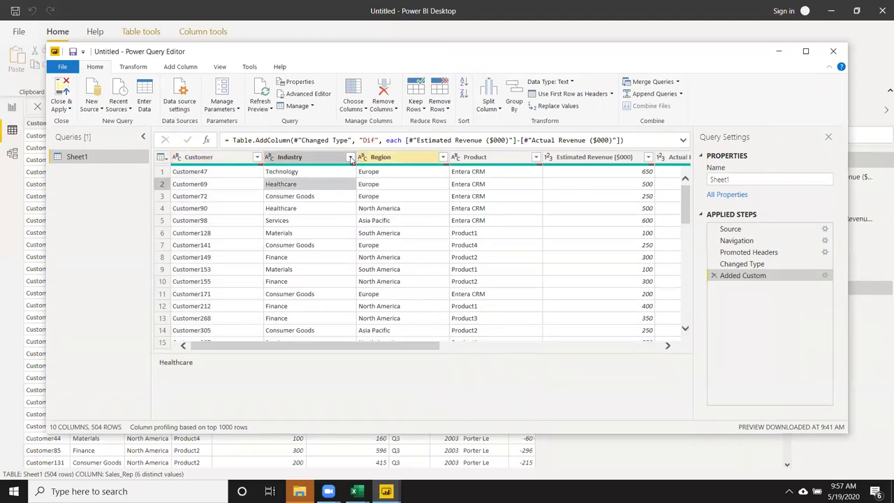
{"action": "left_click", "coordinate": [350, 157]}
{"action": "left_click", "coordinate": [186, 279]}
{"action": "left_click", "coordinate": [186, 314]}
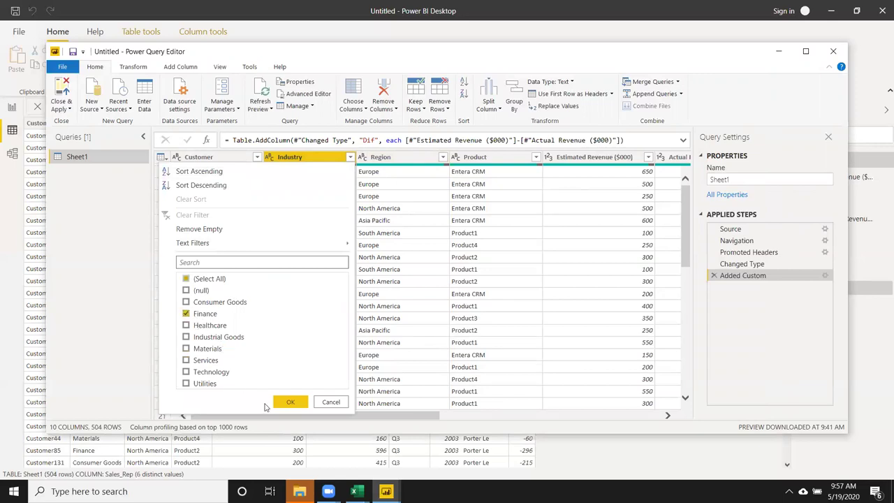
{"action": "left_click", "coordinate": [285, 402]}
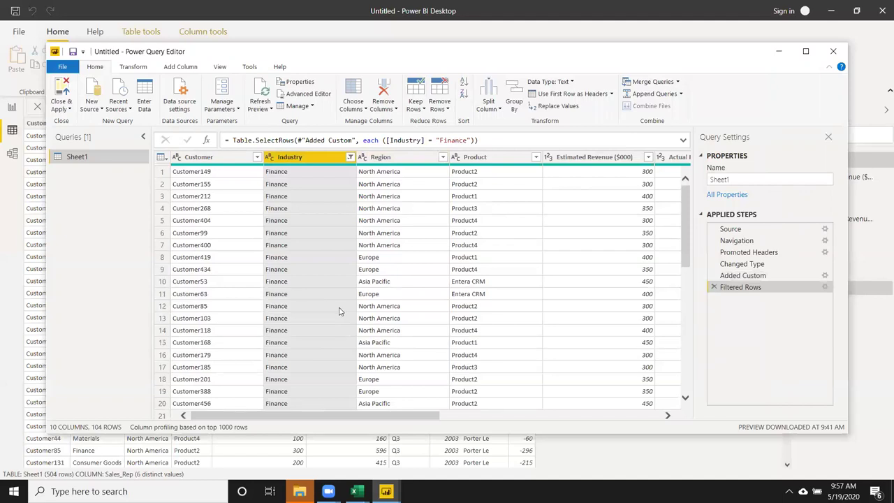
{"action": "left_click", "coordinate": [373, 209]}
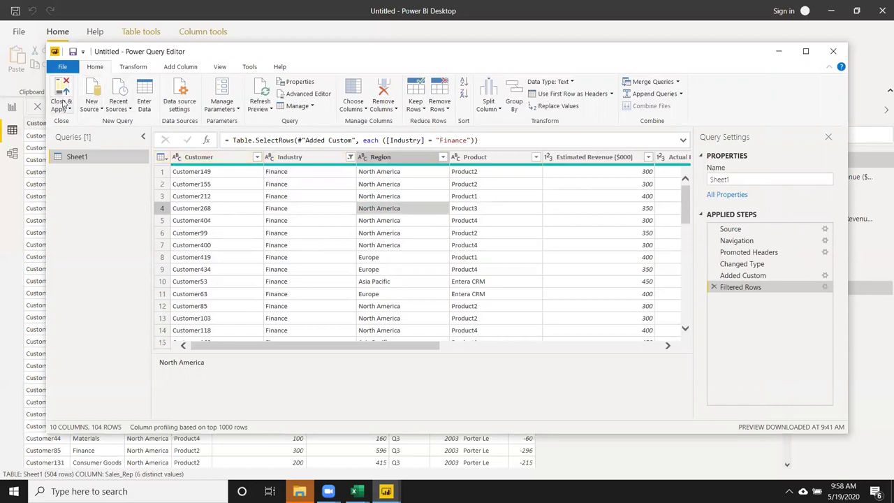
{"action": "left_click", "coordinate": [65, 97]}
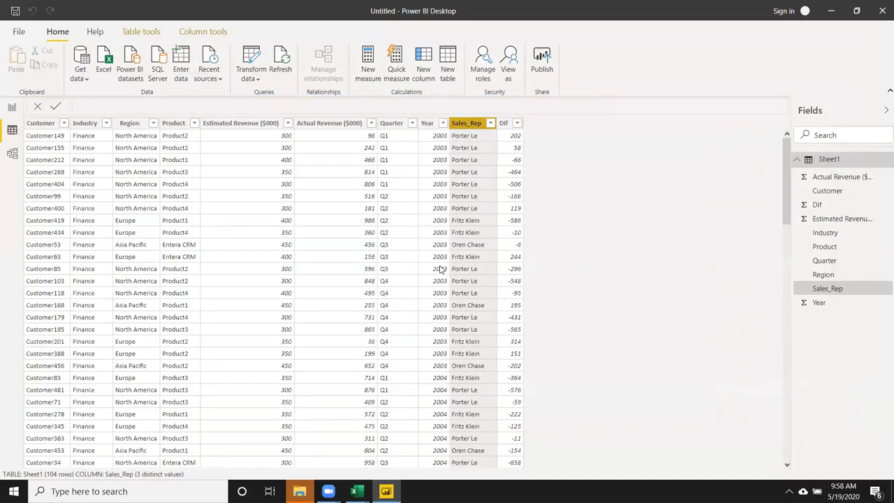
{"action": "left_click", "coordinate": [89, 170]}
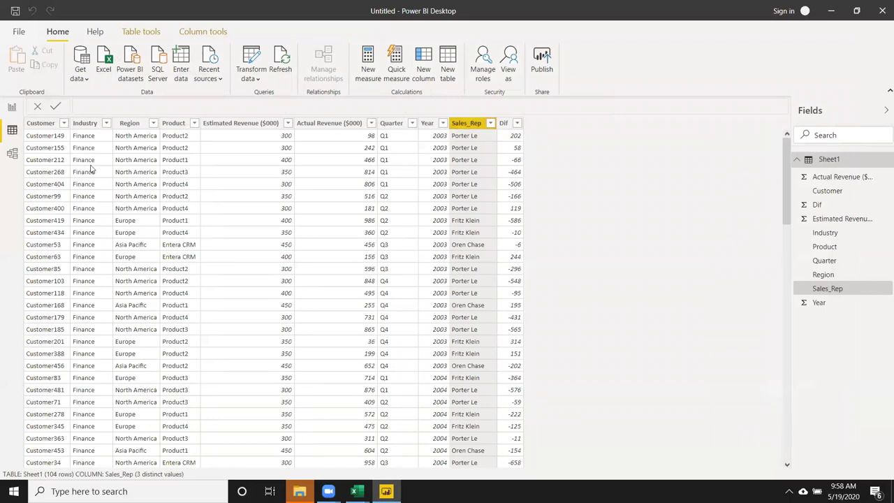
{"action": "scroll", "coordinate": [122, 248], "scroll_direction": "down", "scroll_amount": 3}
{"action": "scroll", "coordinate": [122, 252], "scroll_direction": "down", "scroll_amount": 7}
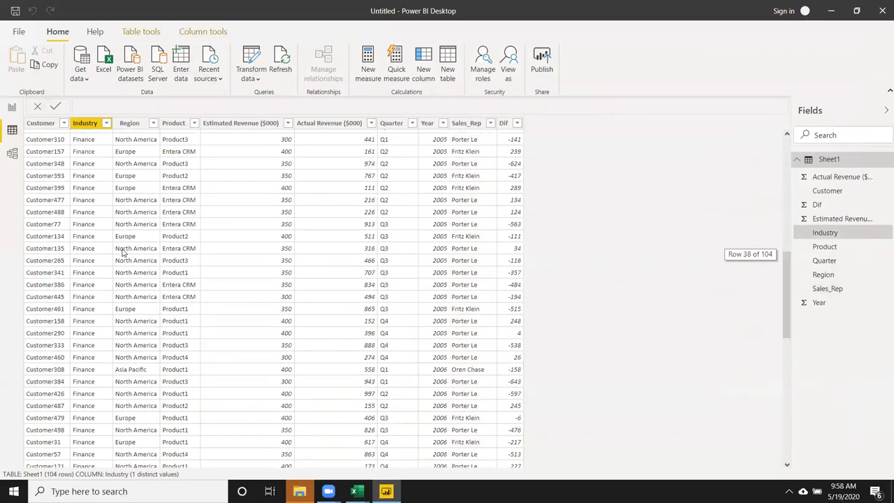
{"action": "scroll", "coordinate": [122, 255], "scroll_direction": "down", "scroll_amount": 8}
{"action": "scroll", "coordinate": [122, 263], "scroll_direction": "down", "scroll_amount": 6}
{"action": "scroll", "coordinate": [120, 263], "scroll_direction": "up", "scroll_amount": 2}
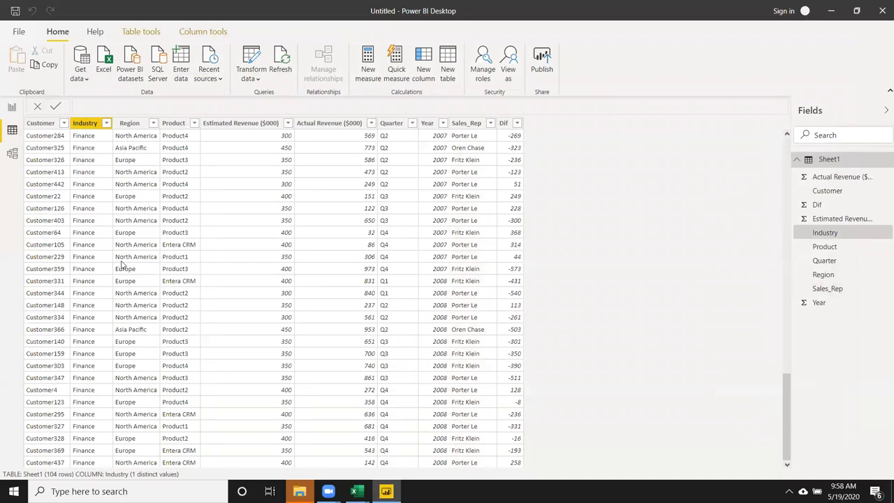
{"action": "scroll", "coordinate": [120, 263], "scroll_direction": "up", "scroll_amount": 6}
{"action": "scroll", "coordinate": [121, 263], "scroll_direction": "up", "scroll_amount": 3}
{"action": "scroll", "coordinate": [120, 263], "scroll_direction": "up", "scroll_amount": 10}
{"action": "scroll", "coordinate": [120, 264], "scroll_direction": "up", "scroll_amount": 5}
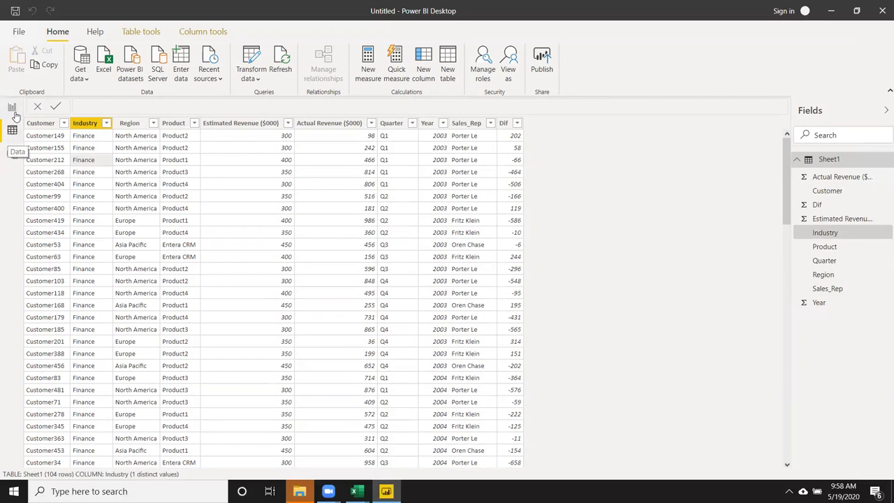
{"action": "left_click", "coordinate": [391, 123]}
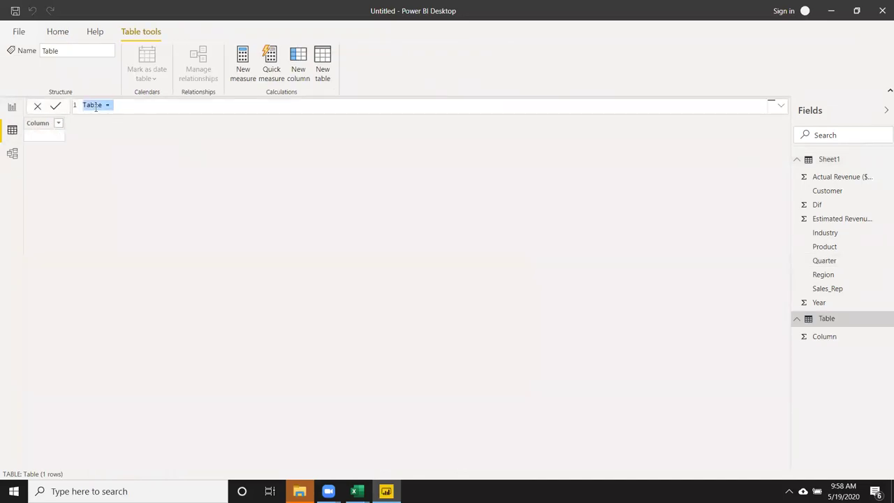
Step: Create the calculated table TT1 with the DAX formula = ALL(Sheet1)
{"action": "double_click", "coordinate": [96, 104]}
{"action": "left_click", "coordinate": [119, 107]}
{"action": "double_click", "coordinate": [95, 105]}
{"action": "type", "text": "TT"}
{"action": "type", "text": "tab"}
{"action": "key", "text": "BackSpace"}
{"action": "key", "text": "BackSpace"}
{"action": "key", "text": "BackSpace"}
{"action": "type", "text": "al"}
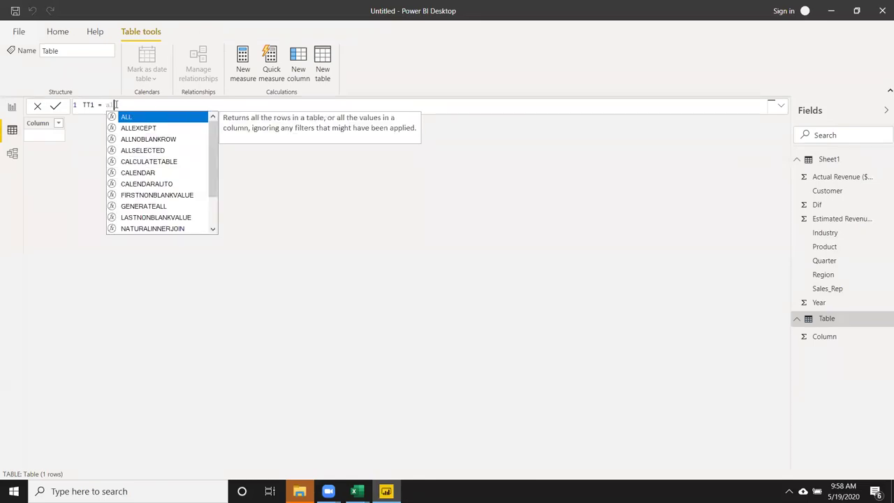
{"action": "type", "text": "l"}
{"action": "key", "text": "Tab"}
{"action": "key", "text": "Down"}
{"action": "key", "text": "Up"}
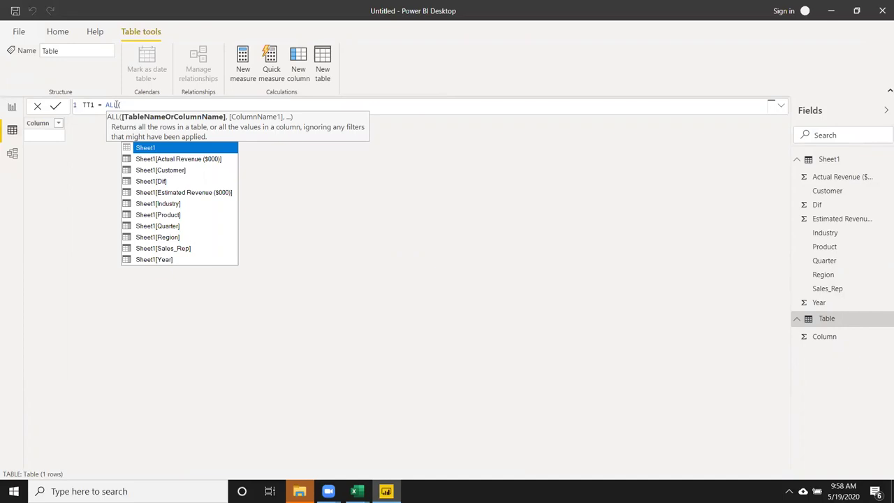
{"action": "key", "text": "Tab"}
{"action": "type", "text": ")"}
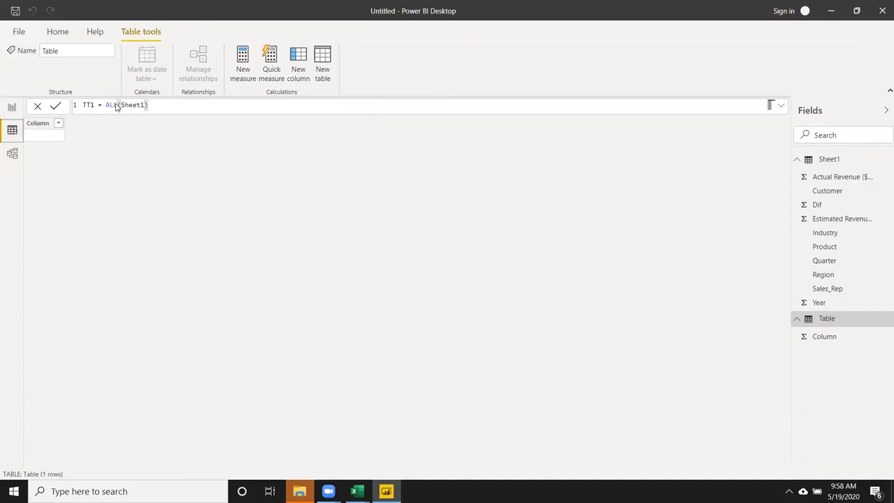
{"action": "key", "text": "Return"}
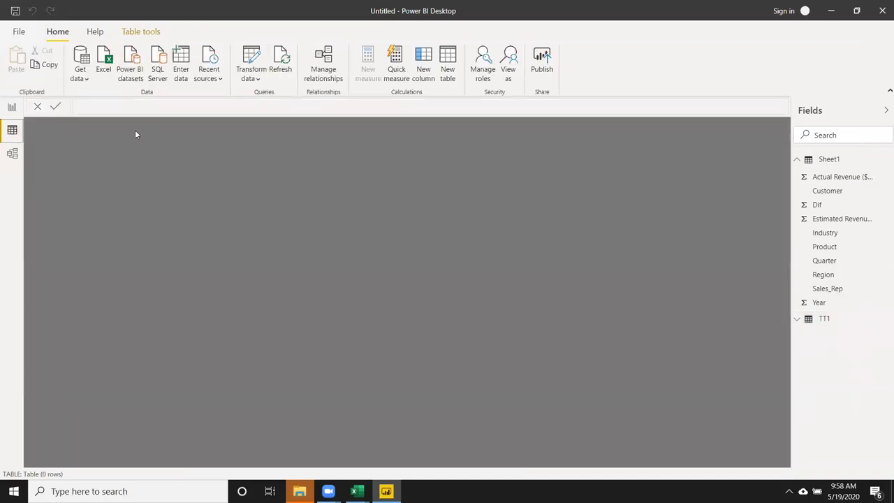
Step: Inspect TT1's columns, then collapse TT1 and bring Sheet1's data back into view
{"action": "left_click", "coordinate": [824, 319]}
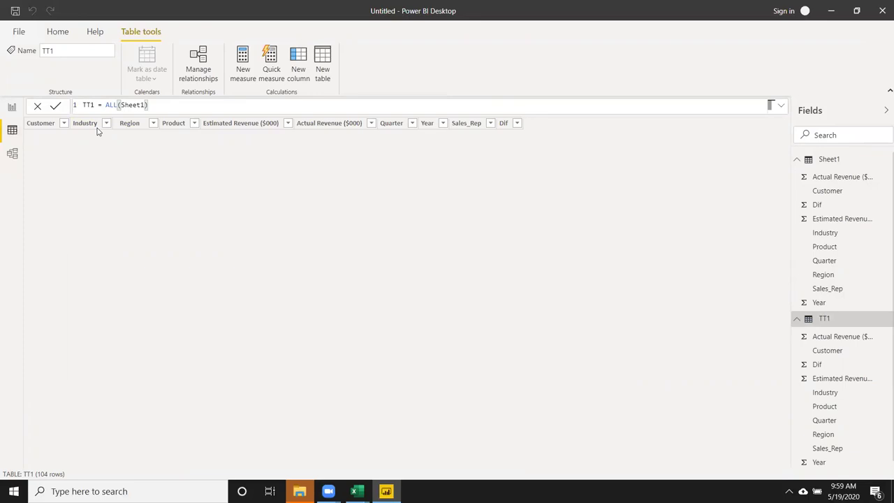
{"action": "left_click", "coordinate": [12, 108]}
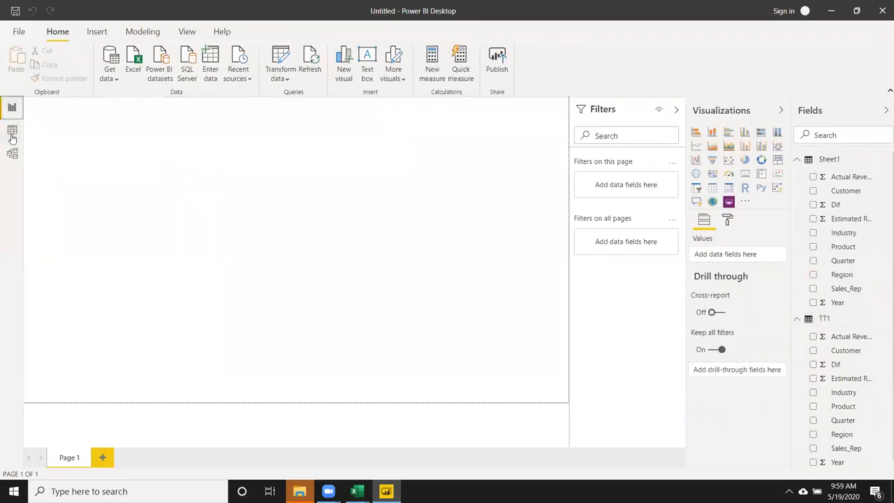
{"action": "left_click", "coordinate": [12, 130]}
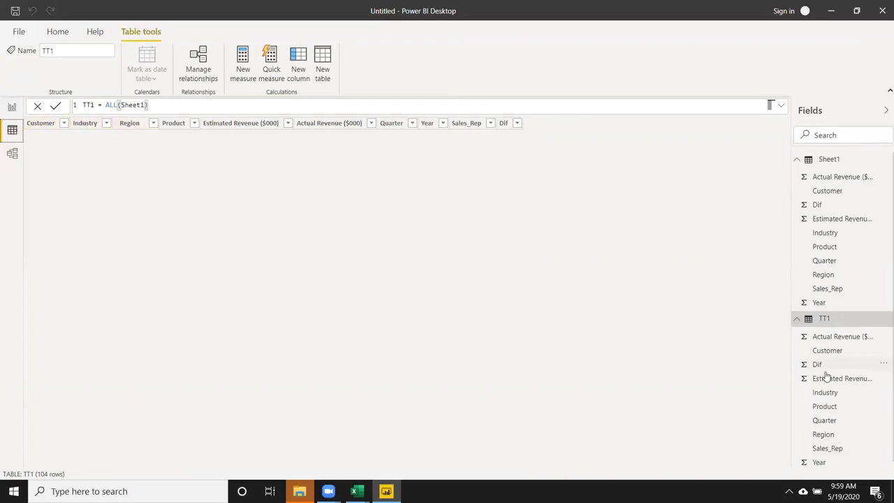
{"action": "left_click", "coordinate": [796, 318]}
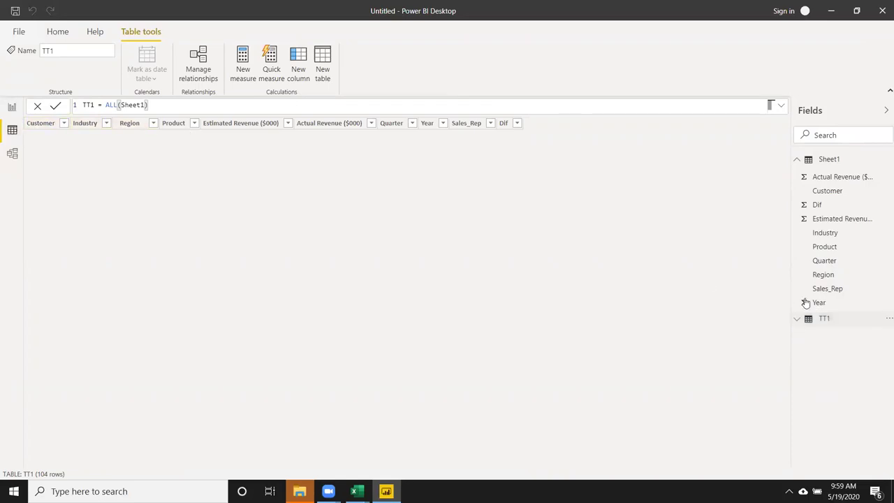
{"action": "left_click", "coordinate": [821, 163]}
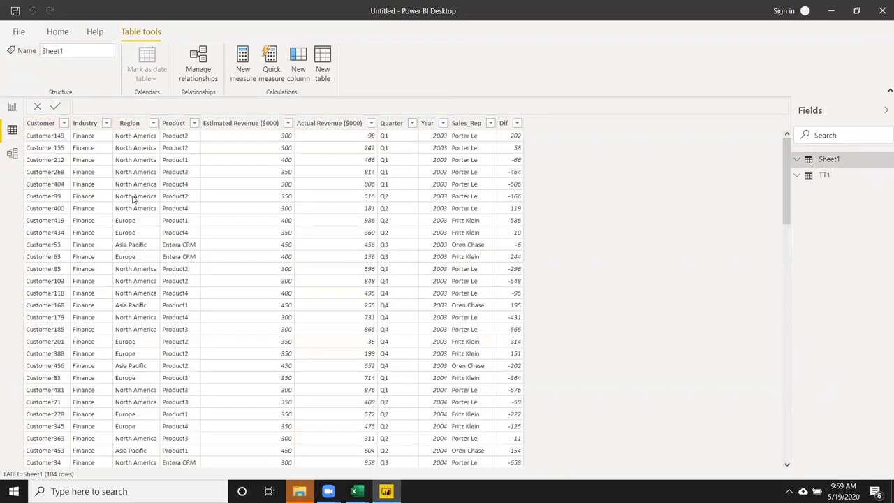
{"action": "left_click", "coordinate": [86, 185]}
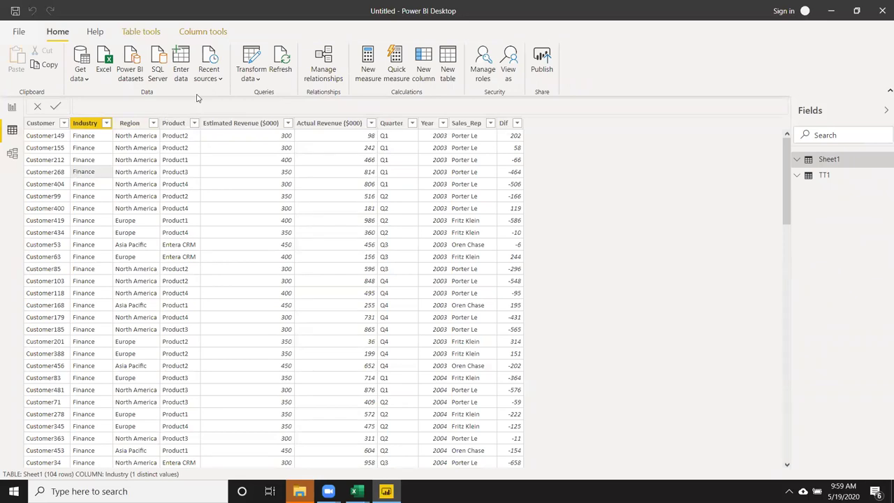
Step: Open Sheet1 in Power Query, check the Finance values in Industry, and open the Filtered Rows settings
{"action": "left_click", "coordinate": [132, 159]}
{"action": "left_click", "coordinate": [249, 57]}
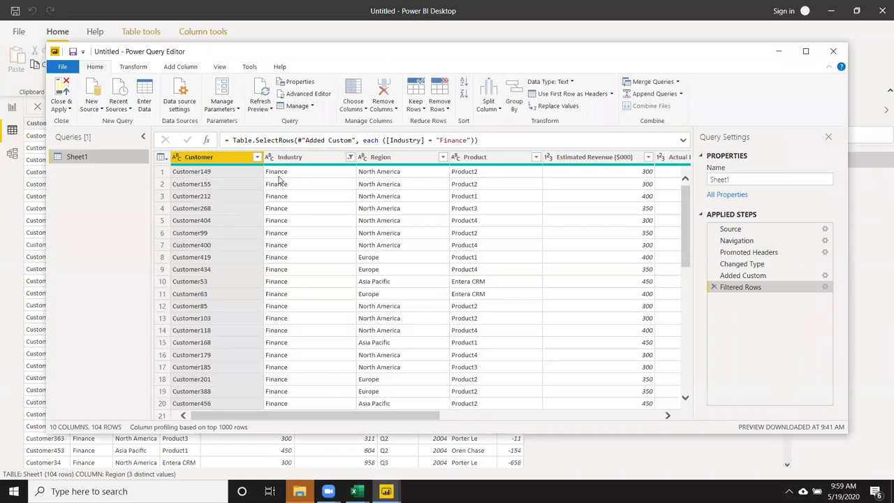
{"action": "left_click", "coordinate": [300, 298]}
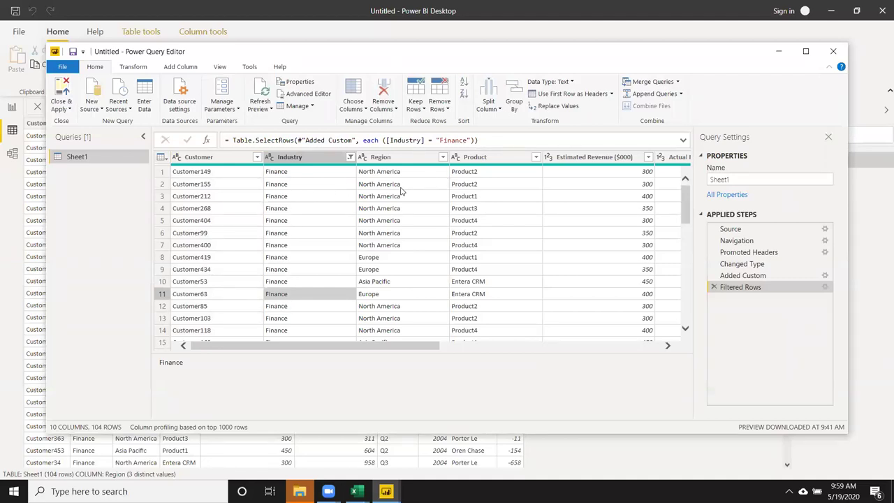
{"action": "left_click", "coordinate": [317, 184]}
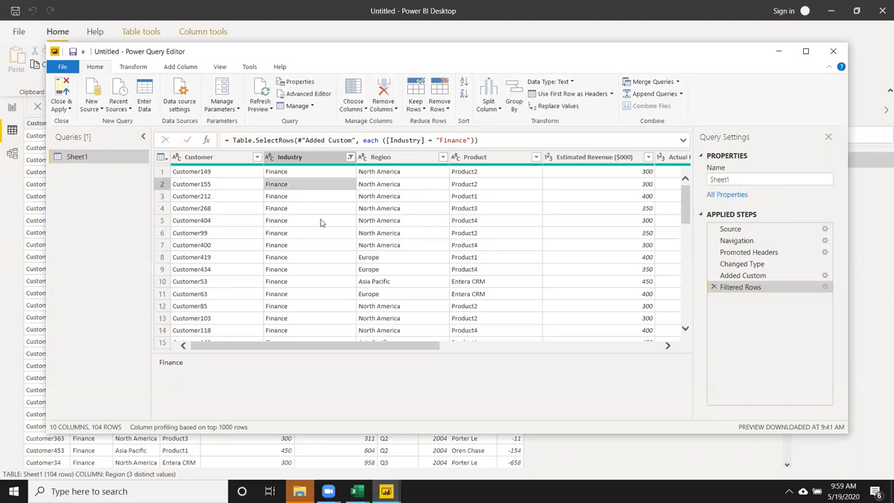
{"action": "mouse_move", "coordinate": [312, 351]}
{"action": "left_mouse_down"}
{"action": "mouse_move", "coordinate": [523, 351]}
{"action": "mouse_move", "coordinate": [311, 351]}
{"action": "left_mouse_up"}
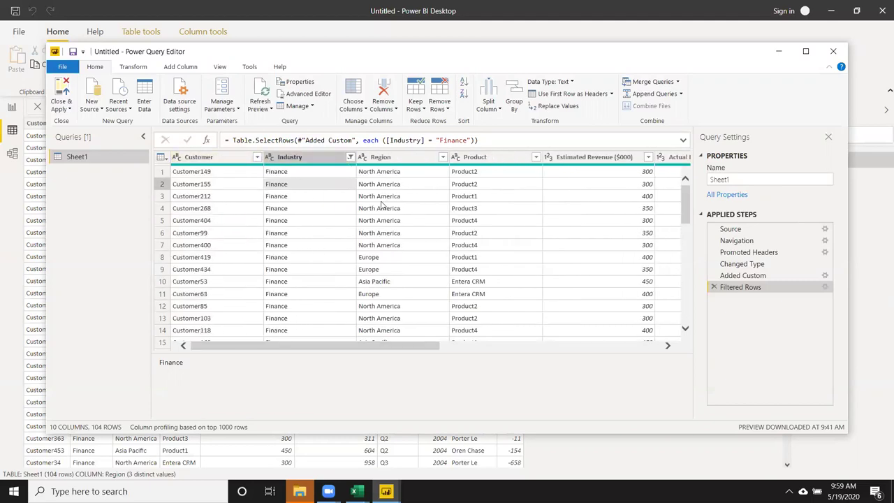
{"action": "scroll", "coordinate": [382, 210], "scroll_direction": "down", "scroll_amount": 2}
{"action": "scroll", "coordinate": [381, 279], "scroll_direction": "up", "scroll_amount": 2}
{"action": "left_click", "coordinate": [825, 287]}
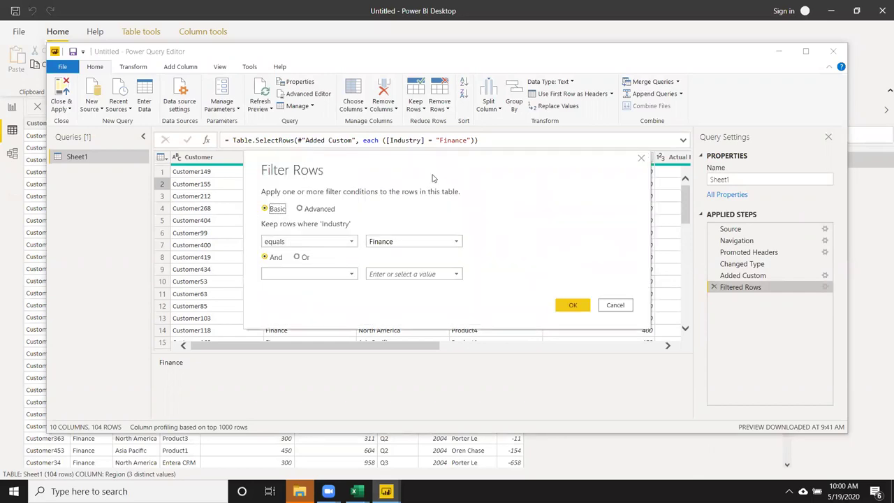
Step: View the Finance filter in the Advanced clause layout, then cancel without changing it
{"action": "left_click_drag", "start_coordinate": [446, 176], "coordinate": [487, 127]}
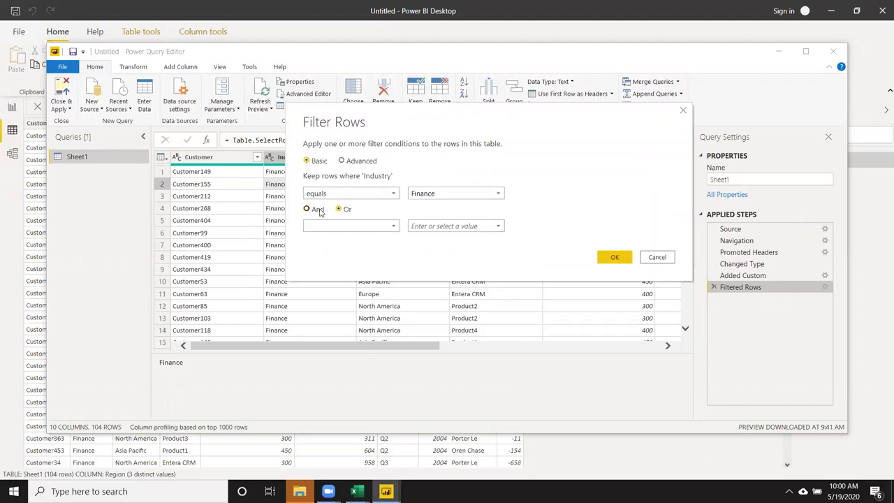
{"action": "left_click", "coordinate": [342, 161]}
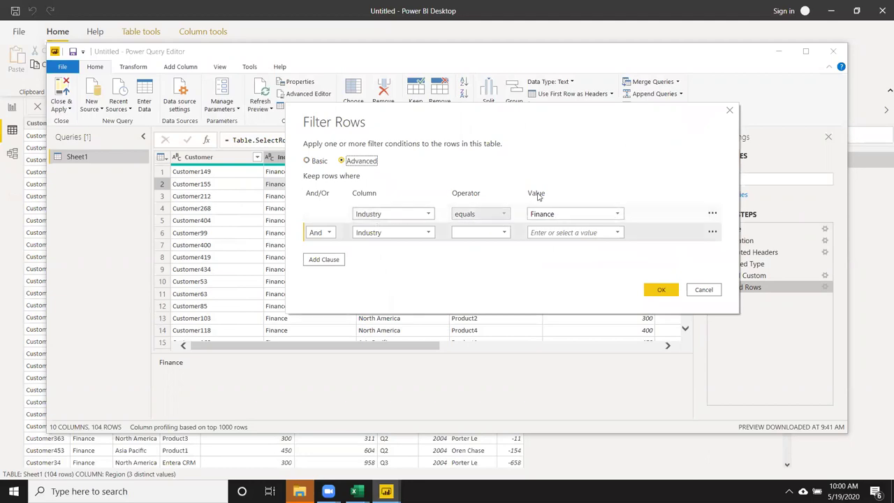
{"action": "left_click", "coordinate": [729, 110]}
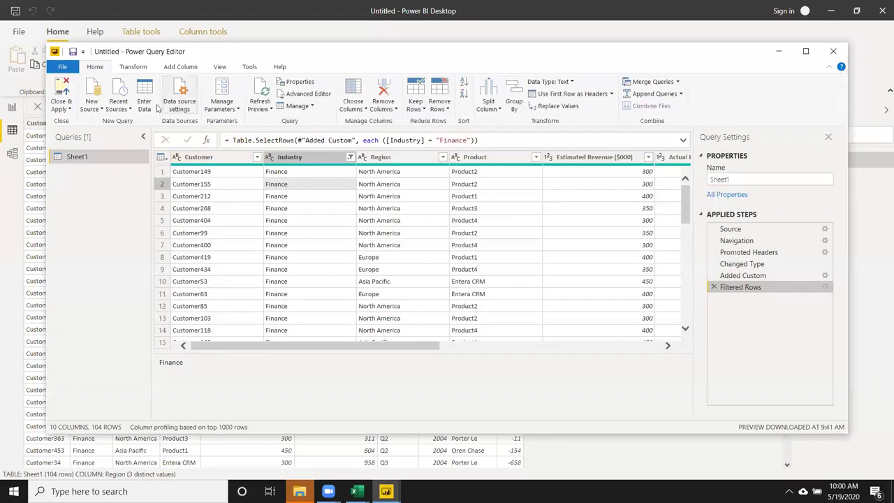